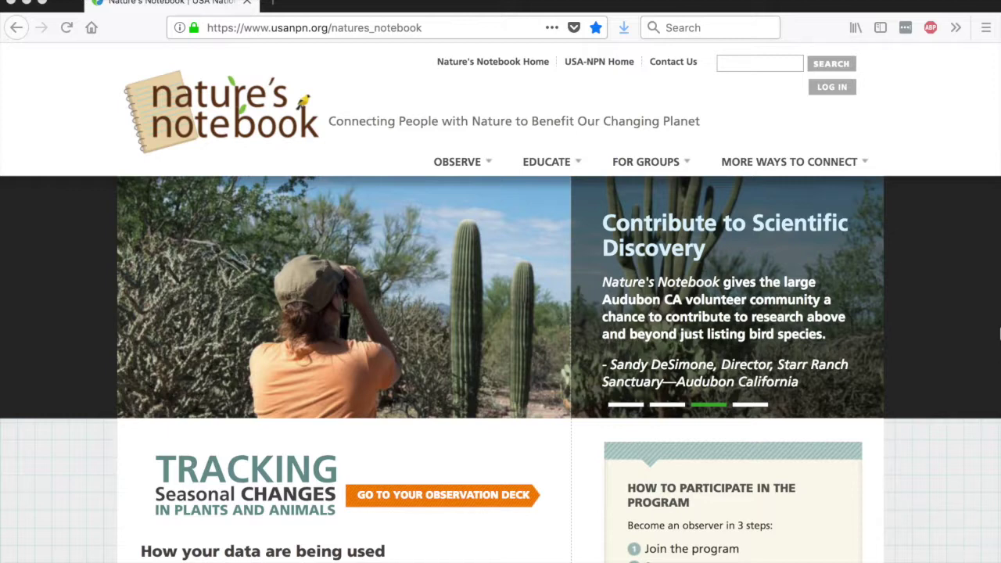
- Go to the LOG IN page from the top right of the Nature's Notebook home page
click(832, 86)
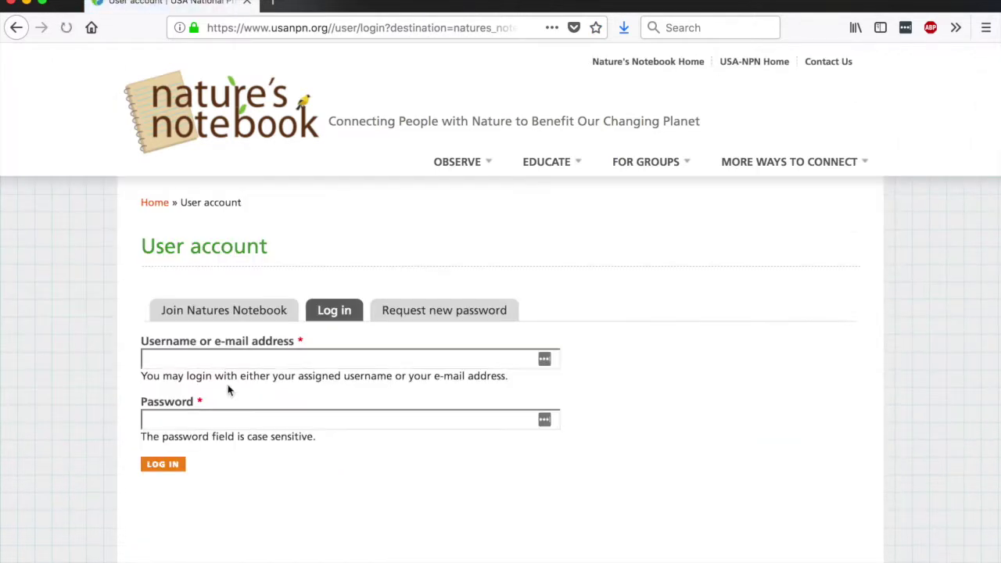
- Sign in with the saved username and password, then go to My Observation Deck
click(189, 356)
click(189, 356)
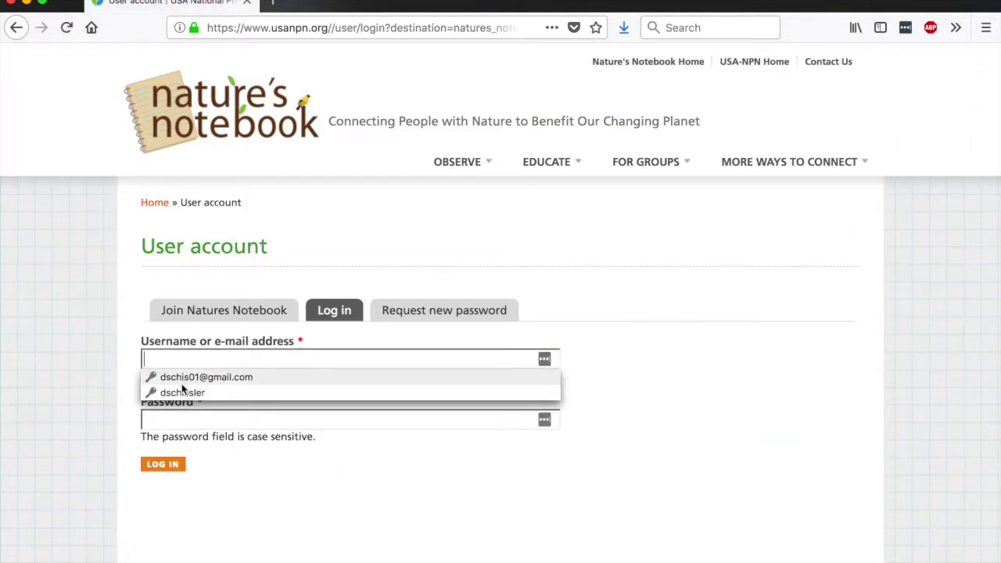
click(183, 391)
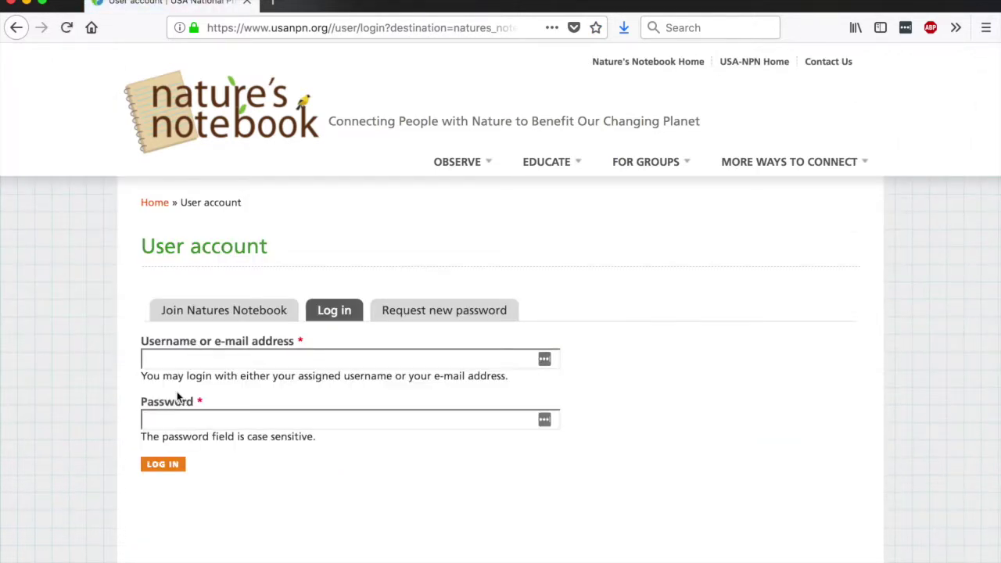
click(177, 466)
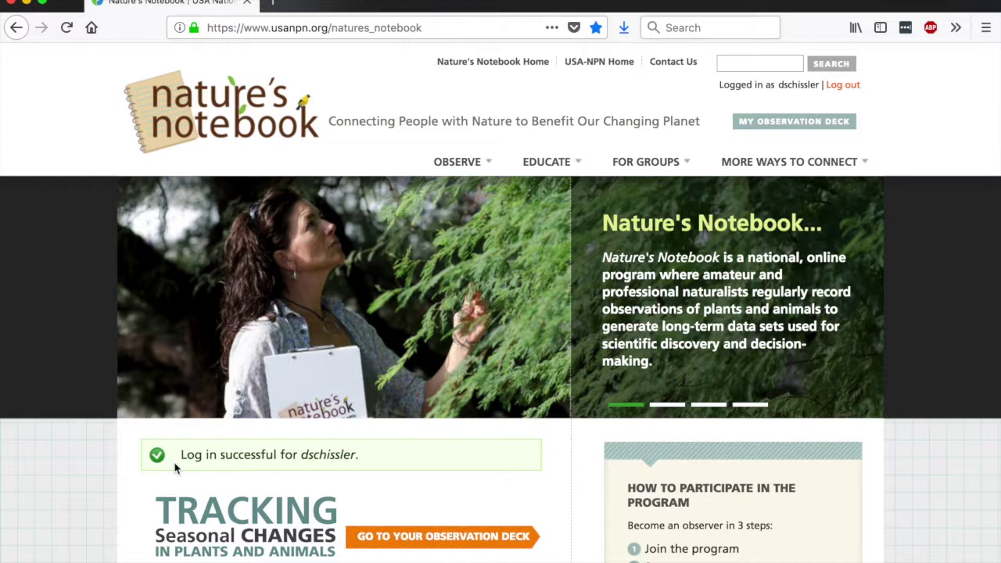
click(784, 124)
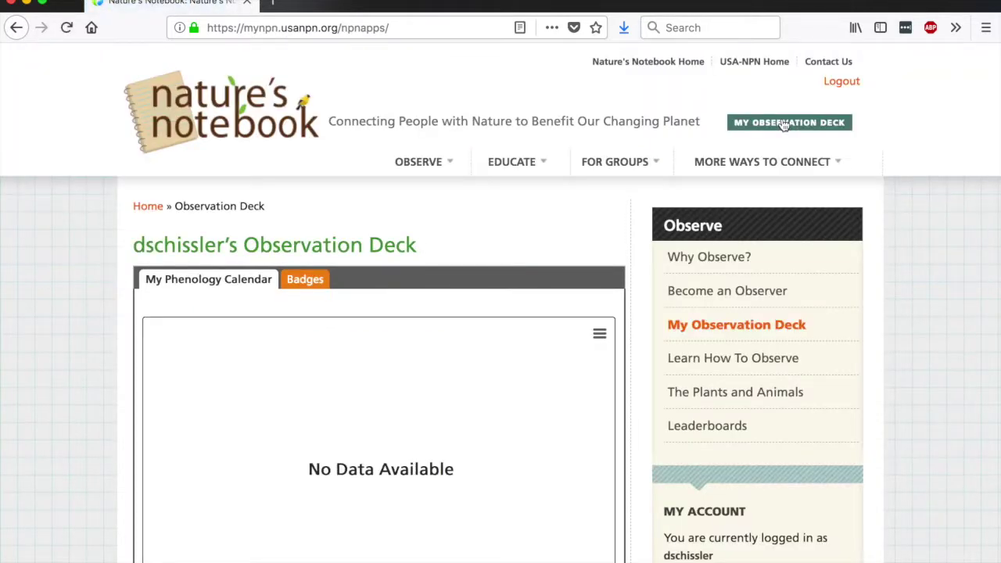
- Check the available sites, view Peters Hill Route, then list Birch Route's River and Yellow birch trees
mouse_move(617, 163)
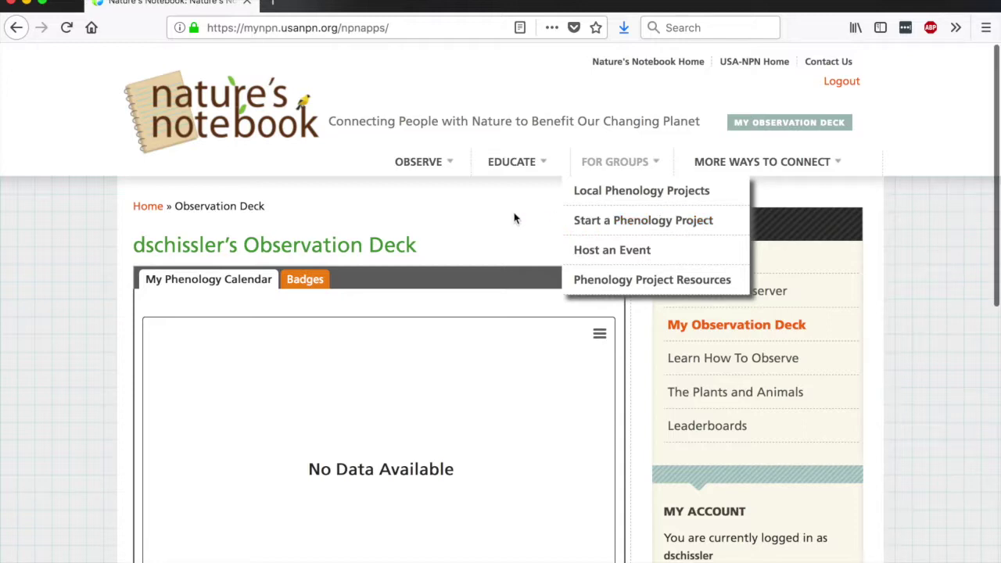
scroll(486, 218, down, 10)
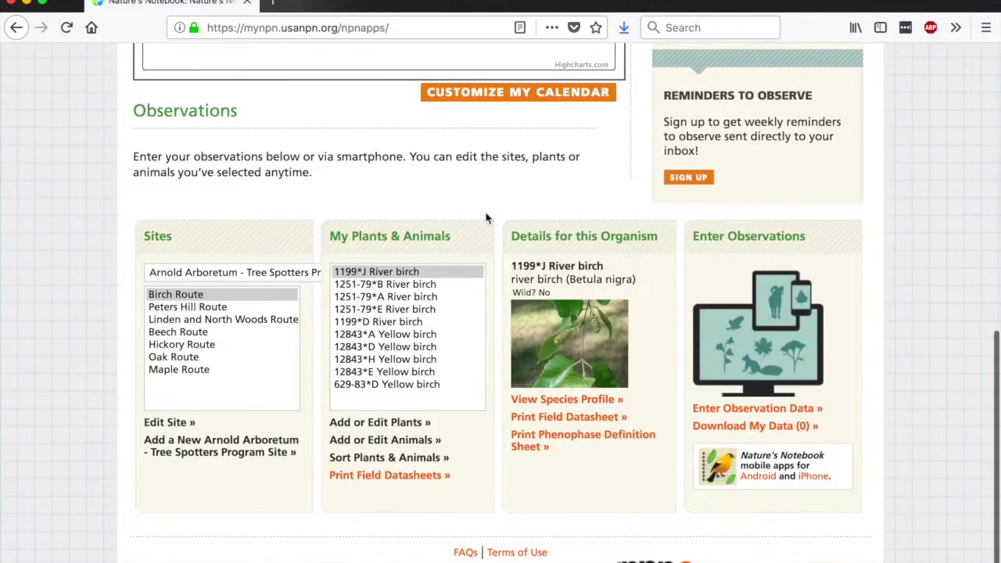
click(240, 272)
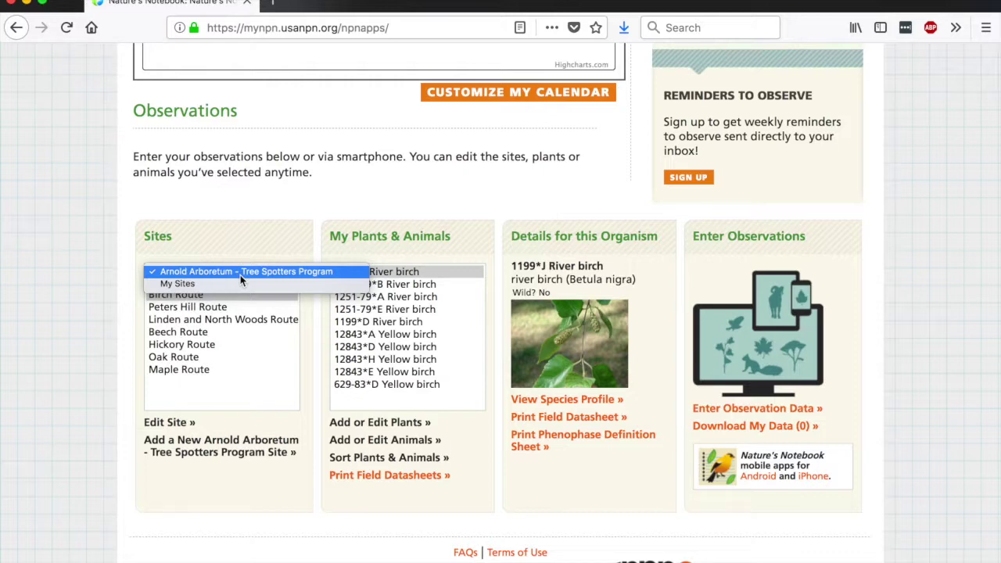
click(234, 235)
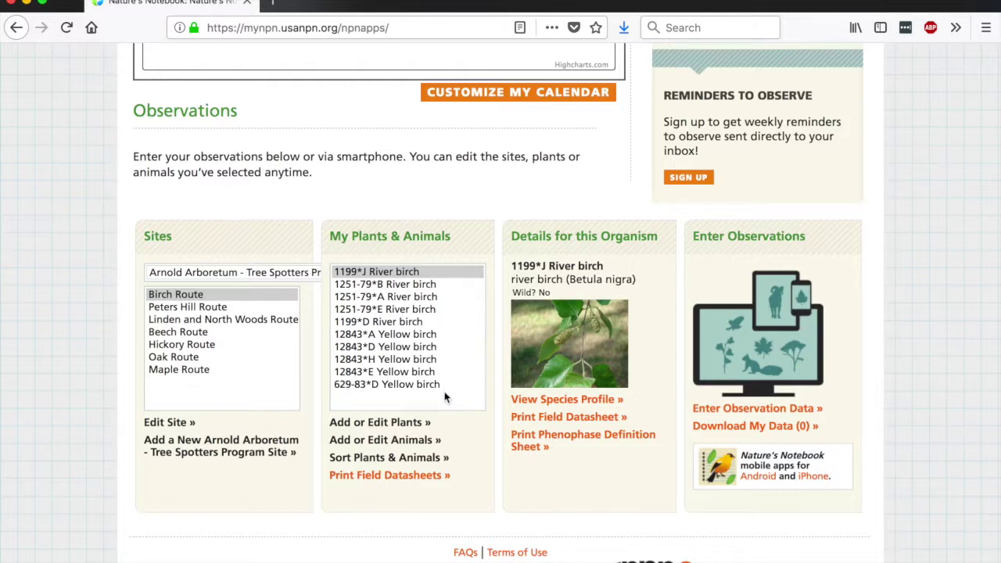
click(192, 308)
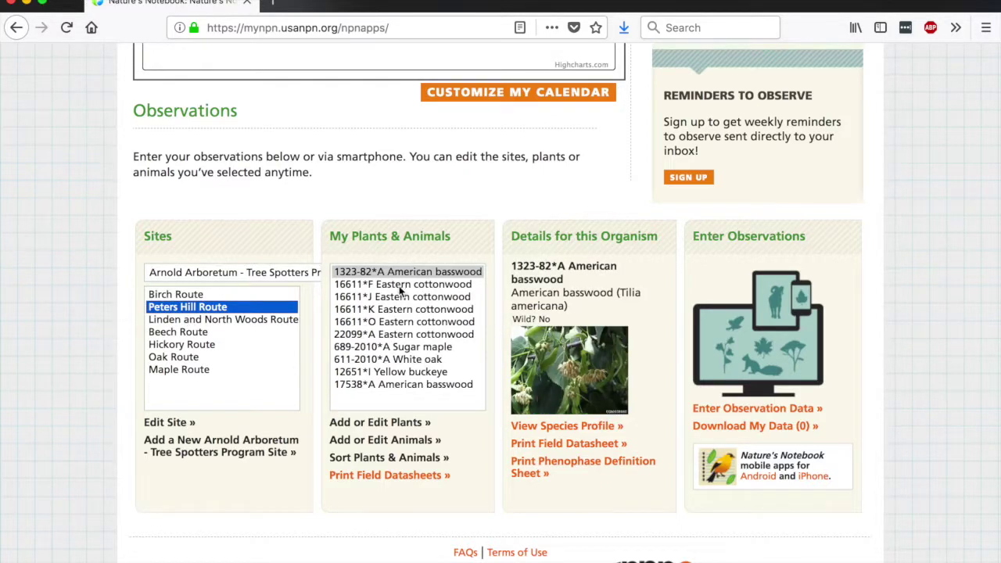
click(220, 297)
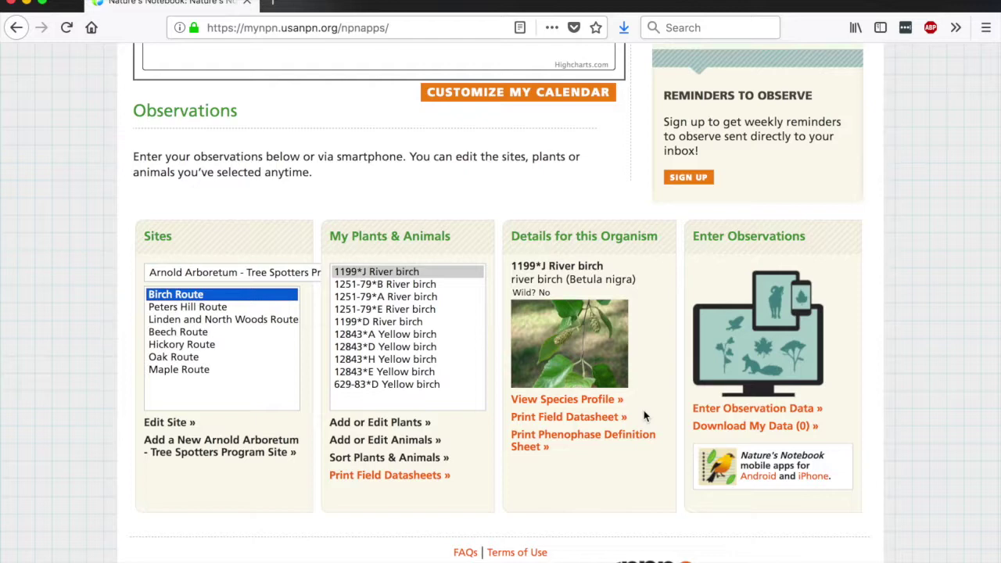
click(635, 438)
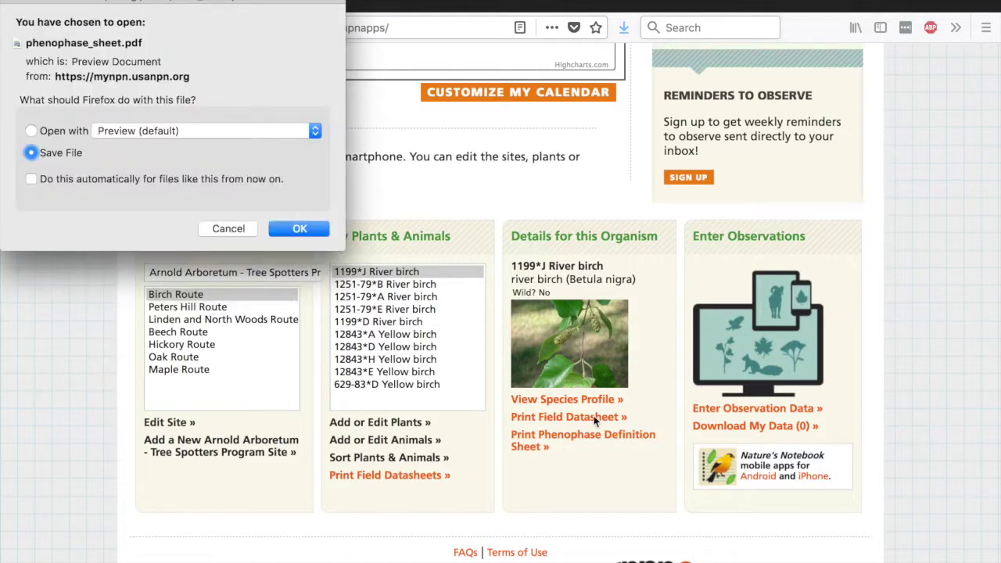
click(71, 135)
click(294, 226)
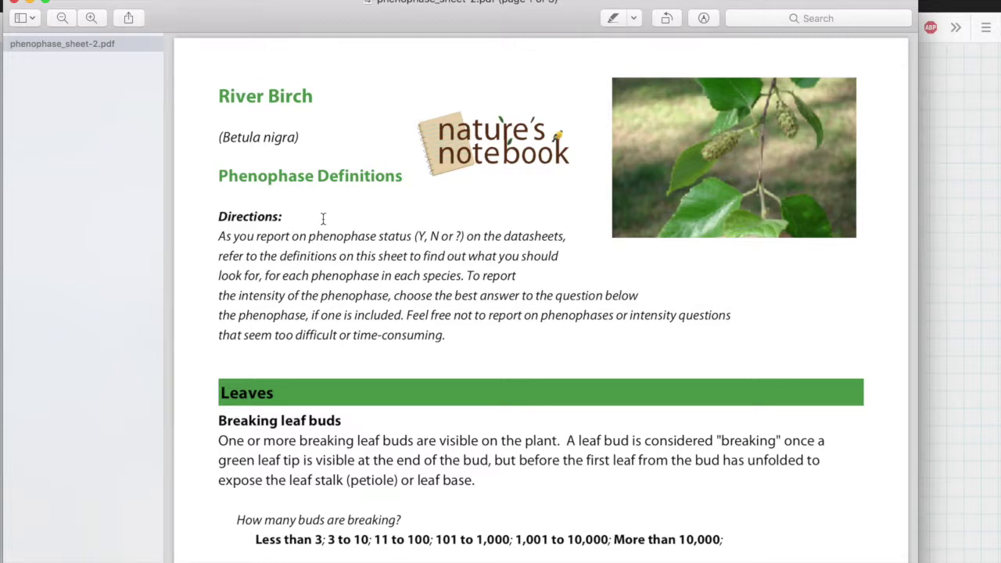
scroll(322, 218, down, 5)
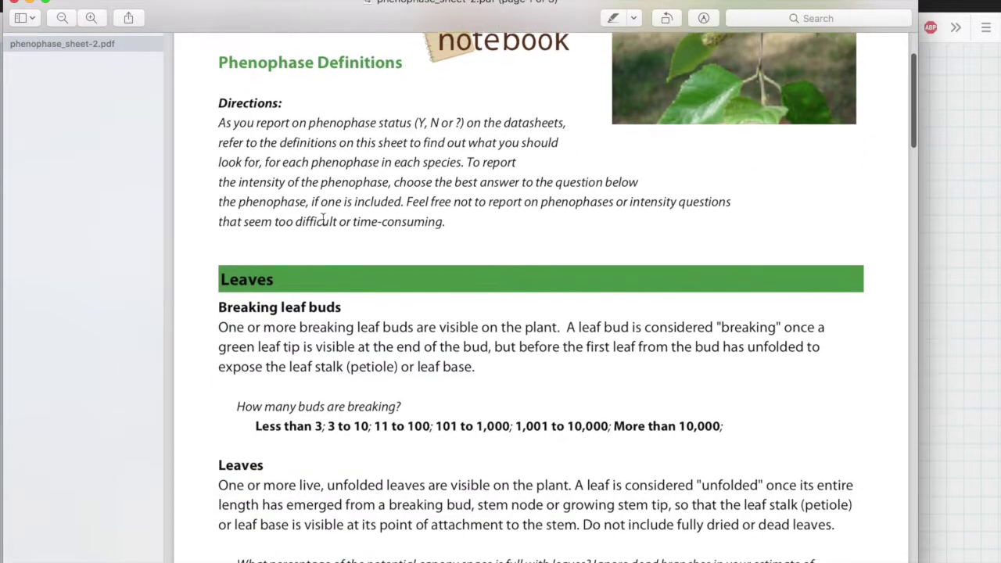
scroll(323, 219, down, 8)
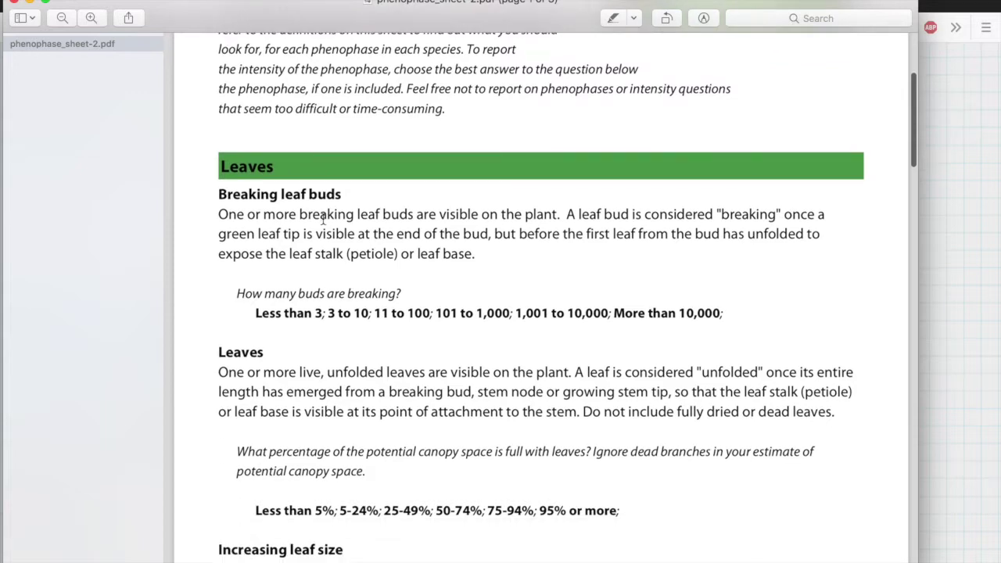
scroll(323, 219, down, 10)
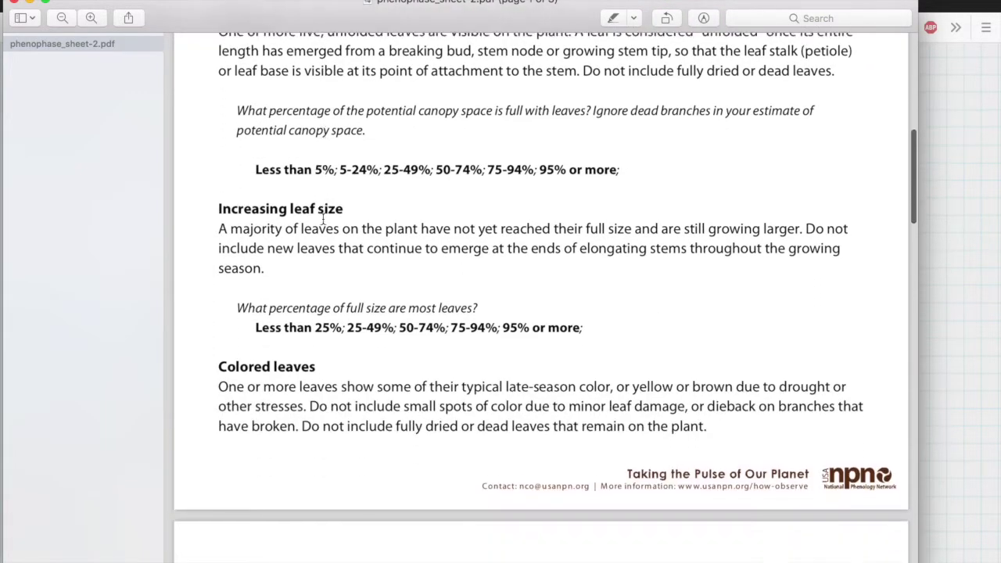
scroll(323, 219, up, 20)
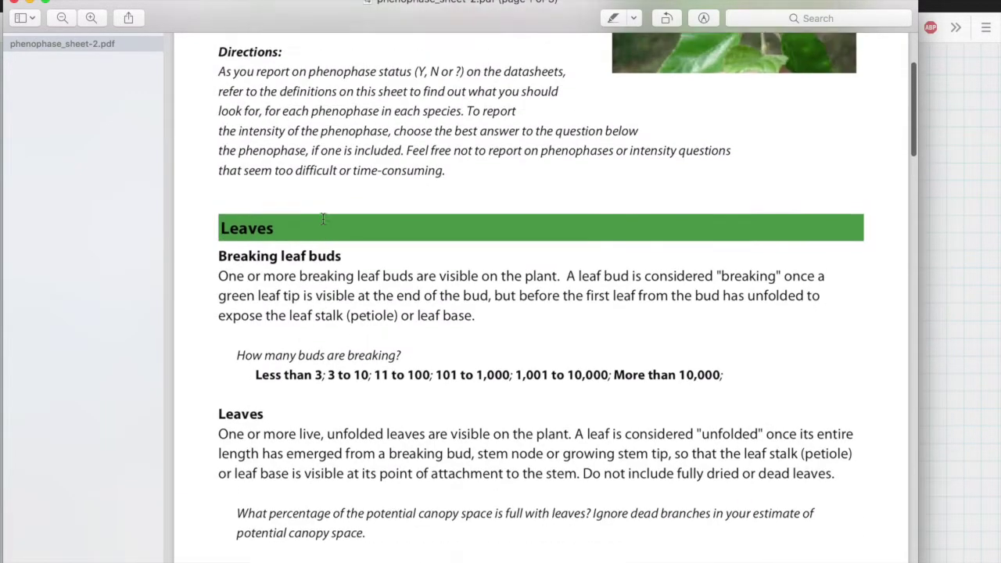
scroll(323, 219, up, 1)
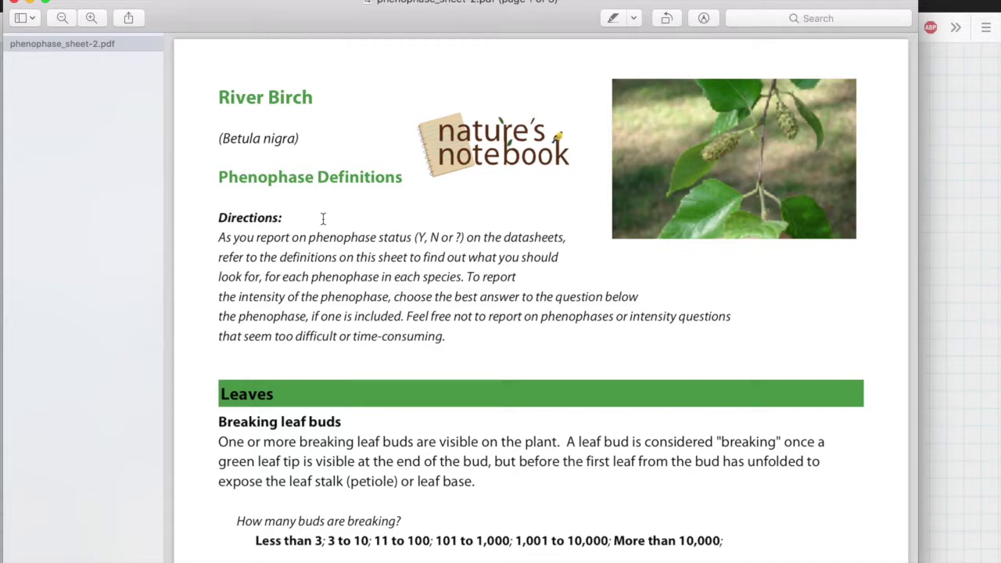
click(16, 5)
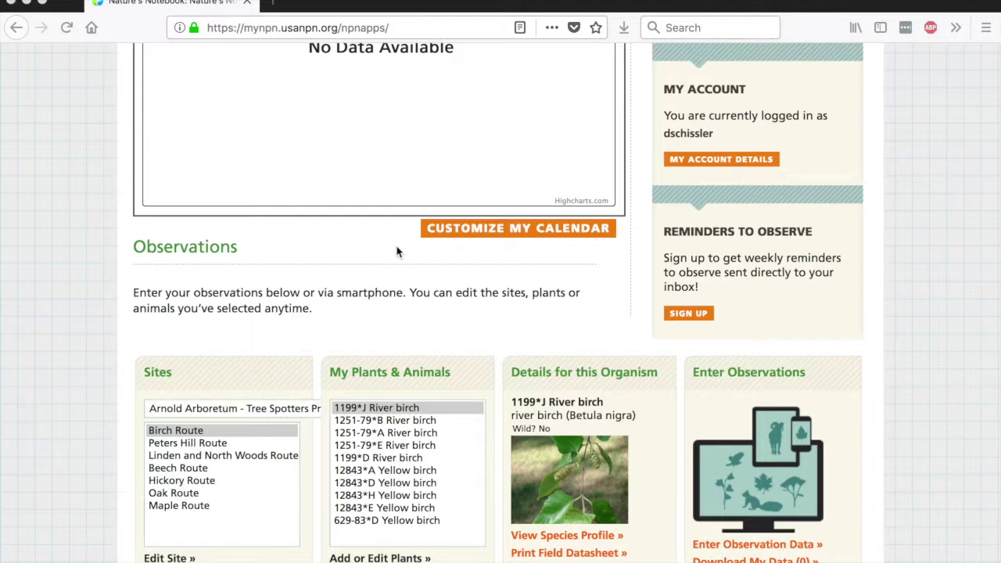
- Select Beech Route to list its American beech trees and go to Enter Observation Data
click(195, 470)
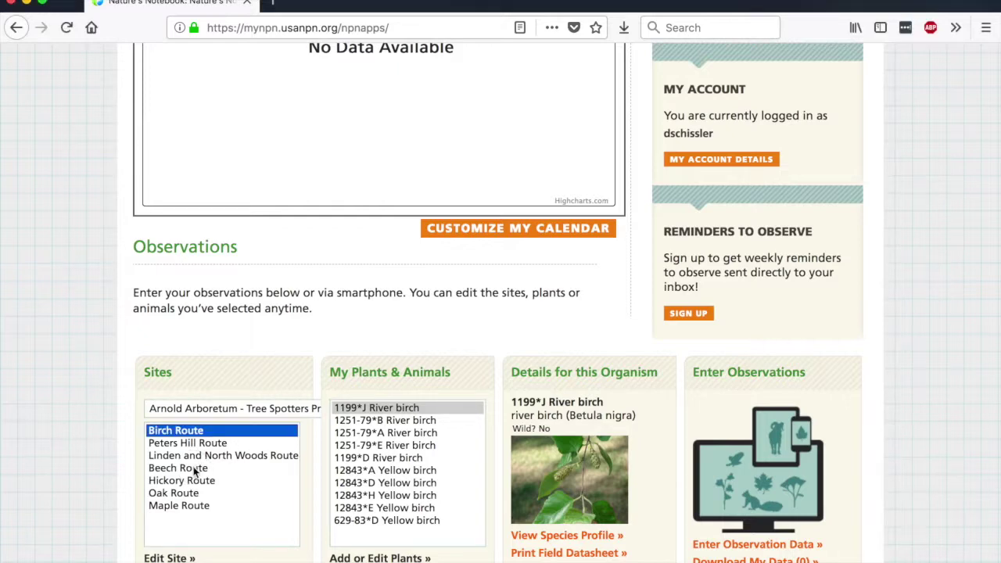
click(193, 468)
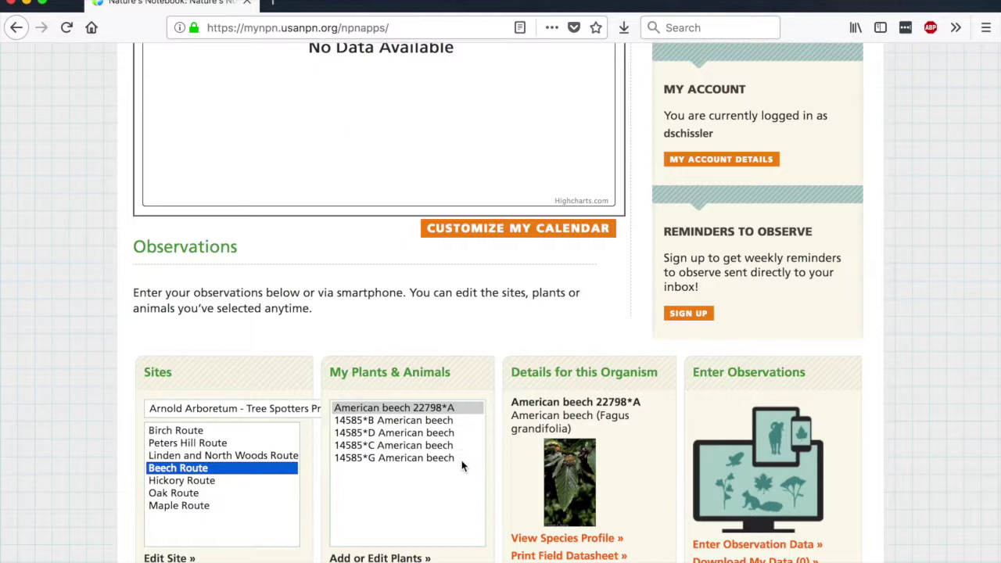
click(758, 548)
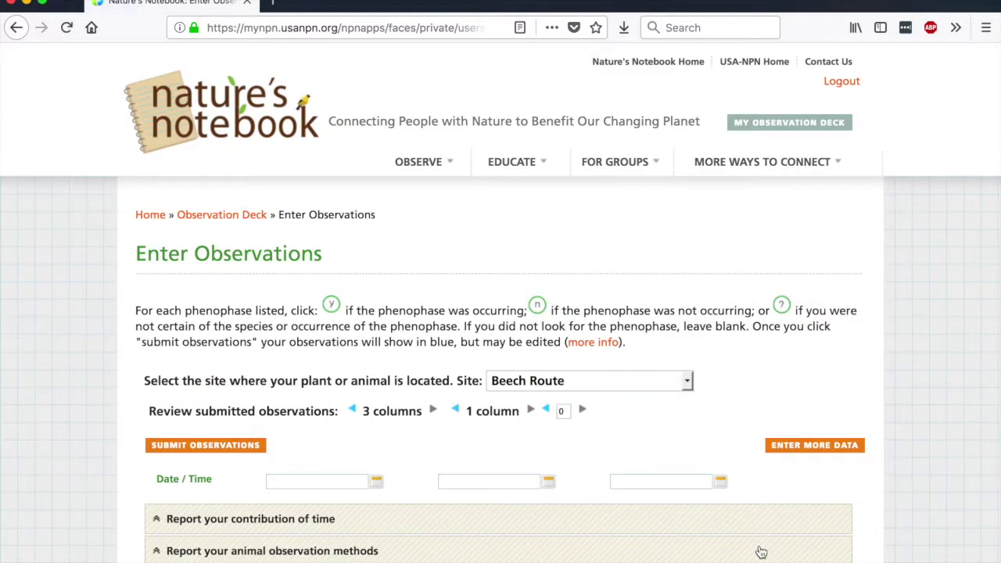
- Date the first observation column Sunday, February 4, 2018 (02/04/2018) from the calendar
scroll(666, 388, down, 5)
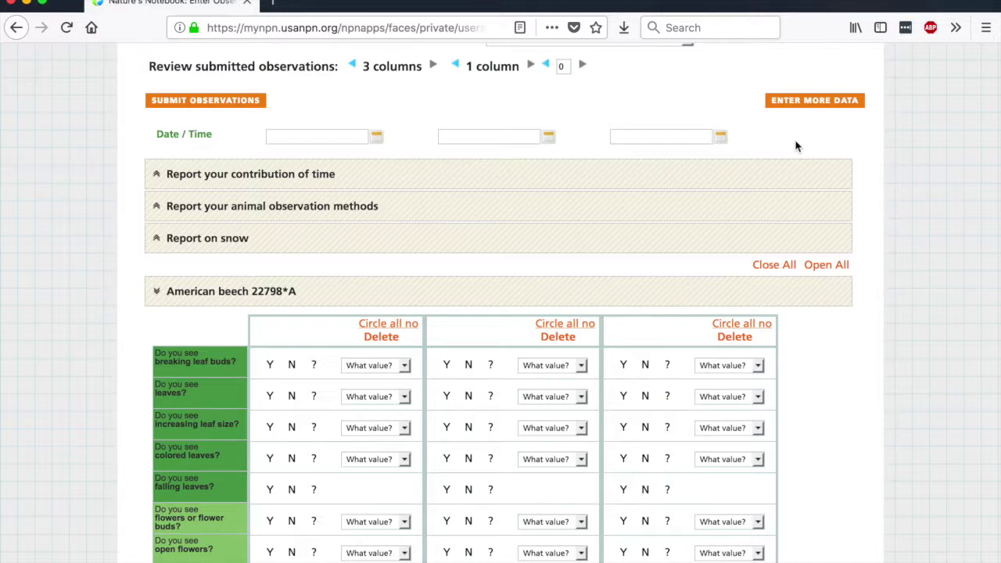
click(344, 133)
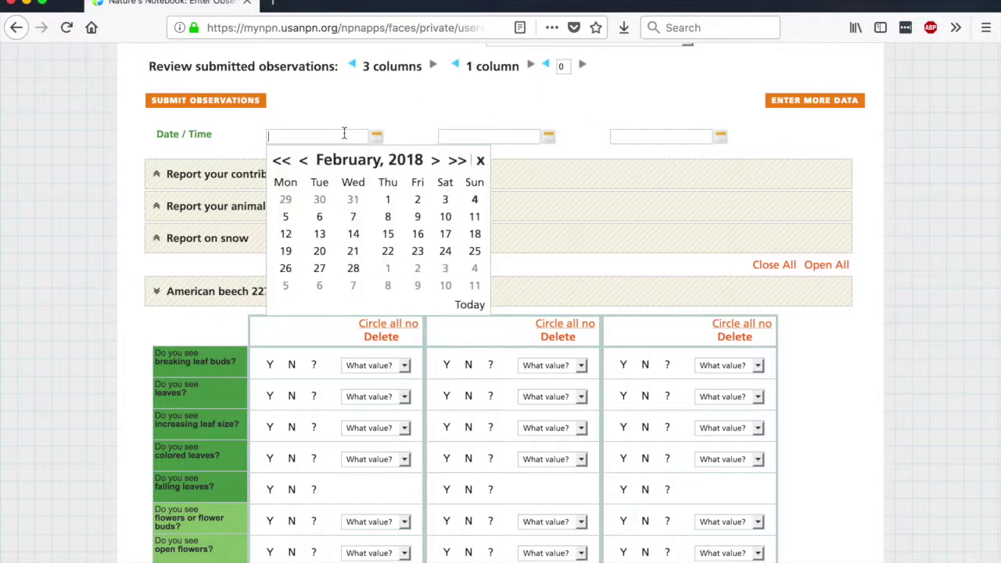
click(475, 200)
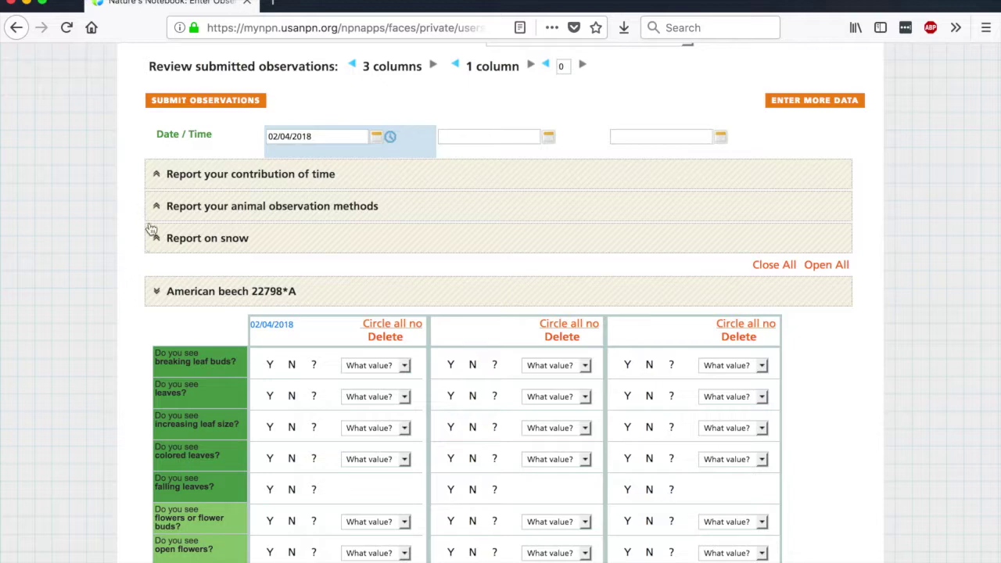
click(157, 176)
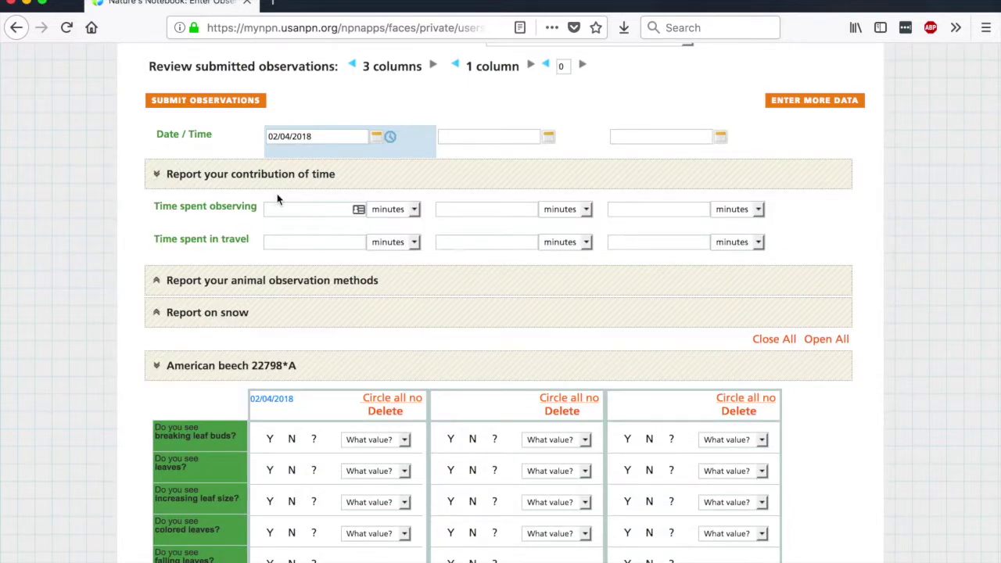
- Enter 60 minutes spent observing and 90 minutes of travel time
click(326, 210)
text(60)
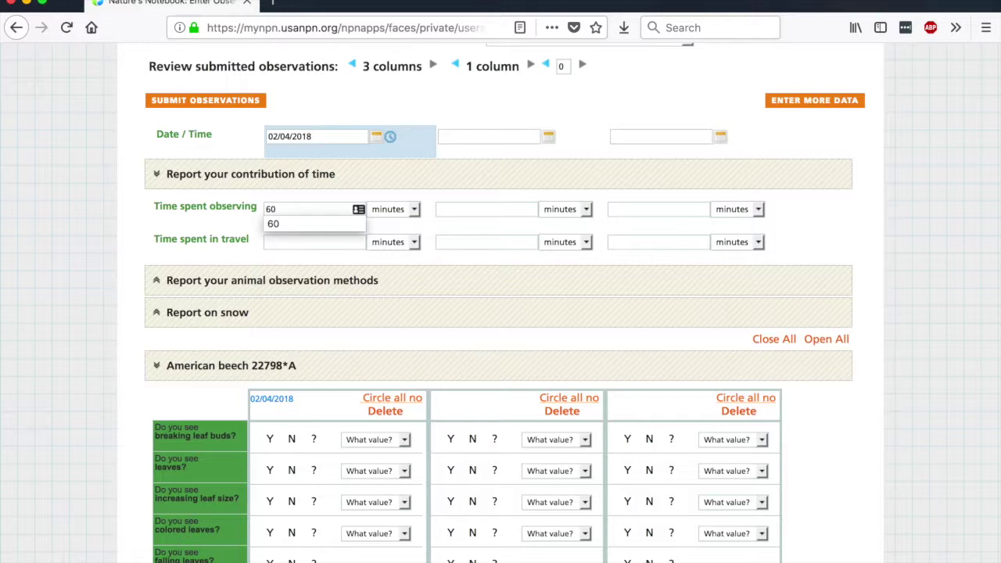
click(335, 242)
text(90)
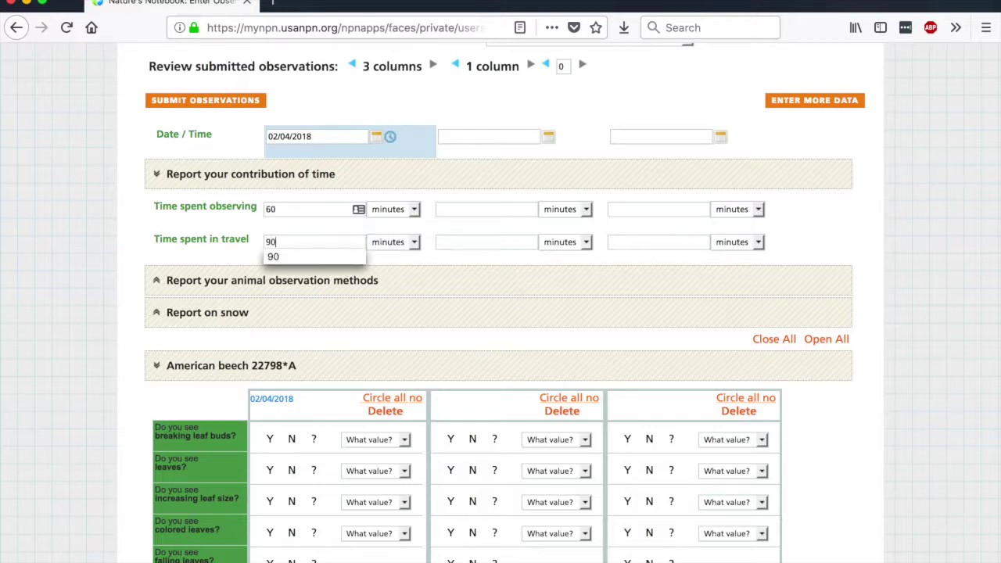
click(311, 206)
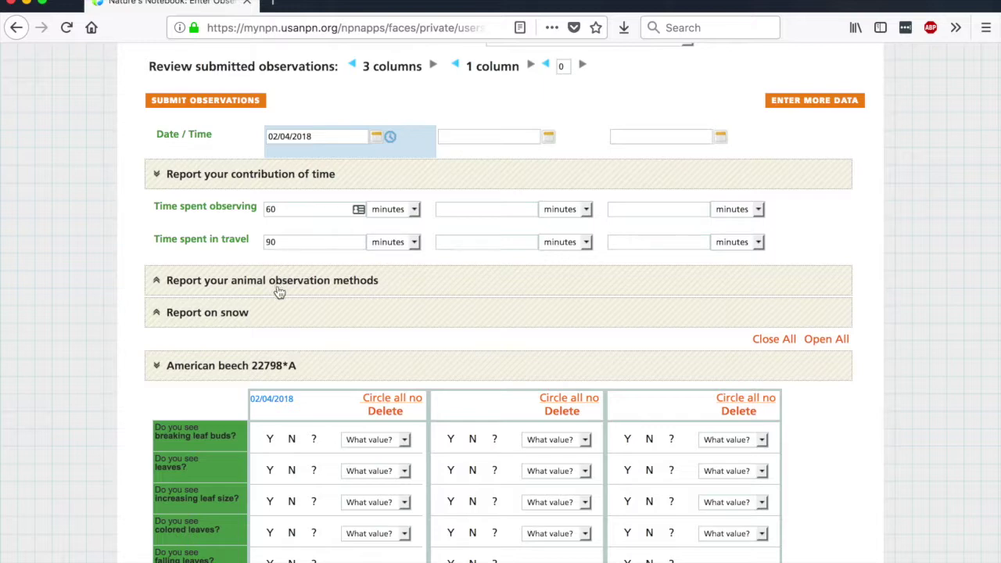
- Report snow on the ground covering 10% and no snow in the treetops
scroll(279, 292, down, 3)
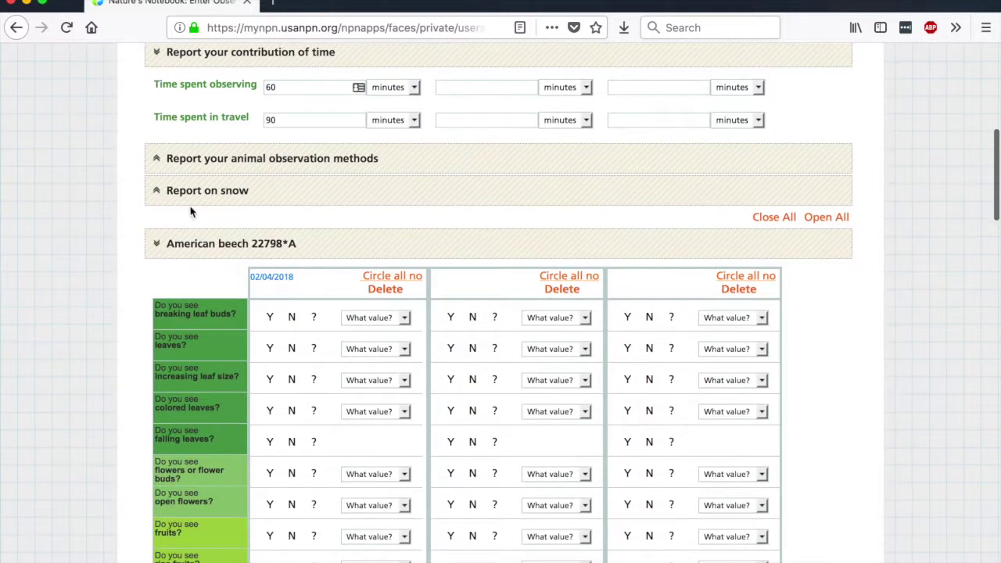
click(154, 193)
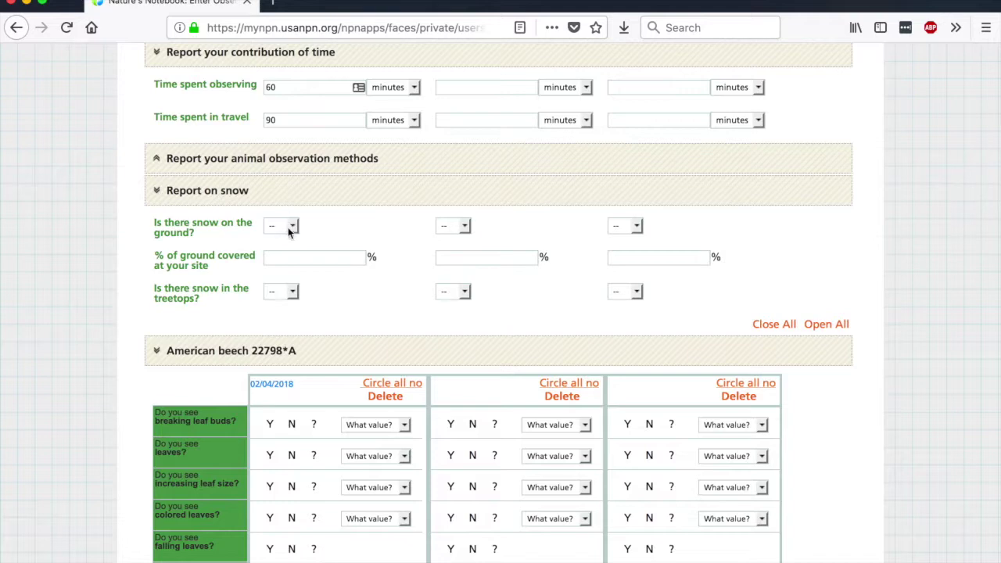
click(287, 226)
click(287, 237)
click(290, 258)
text(10)
click(285, 292)
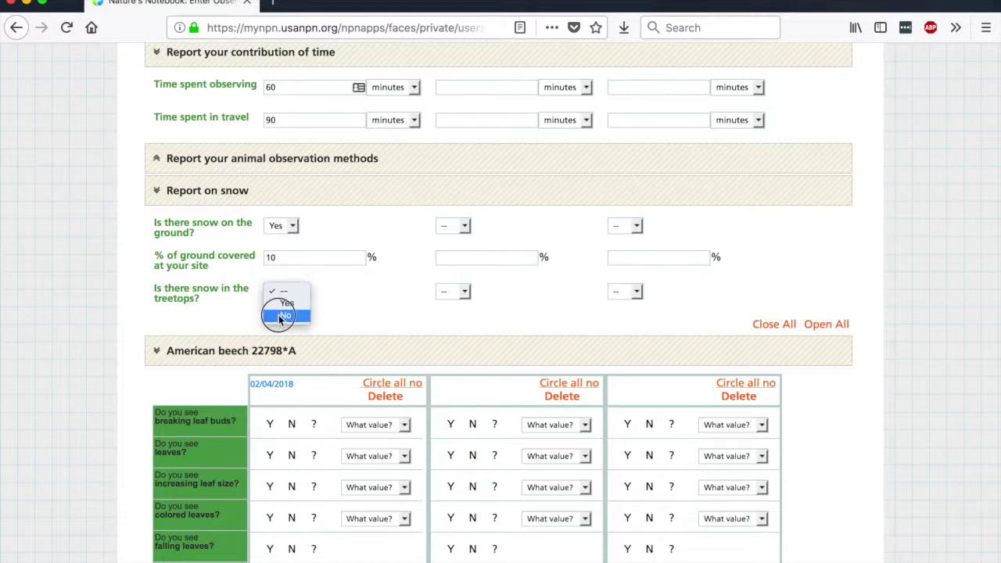
click(282, 316)
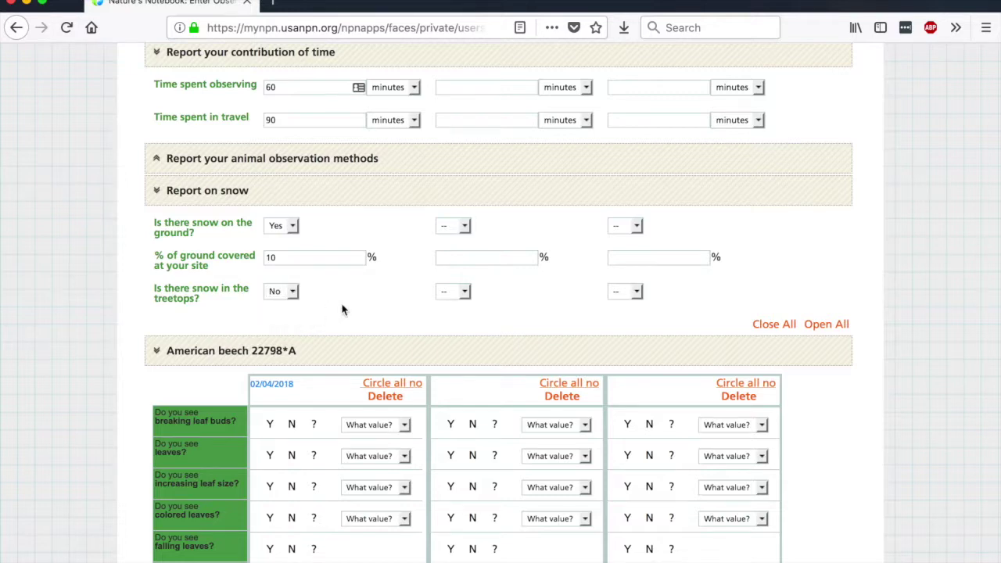
scroll(341, 309, down, 5)
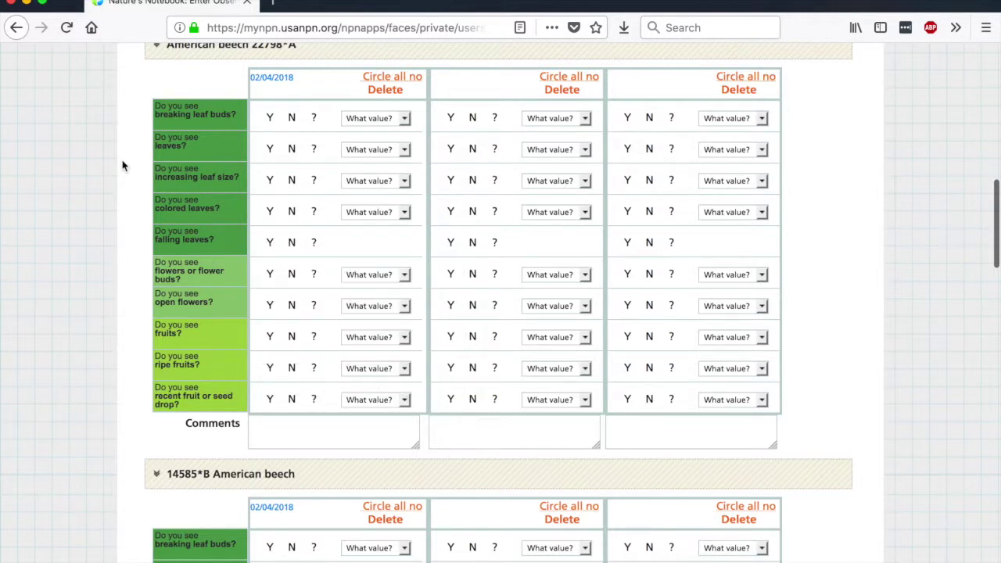
scroll(122, 166, up, 1)
scroll(132, 314, down, 2)
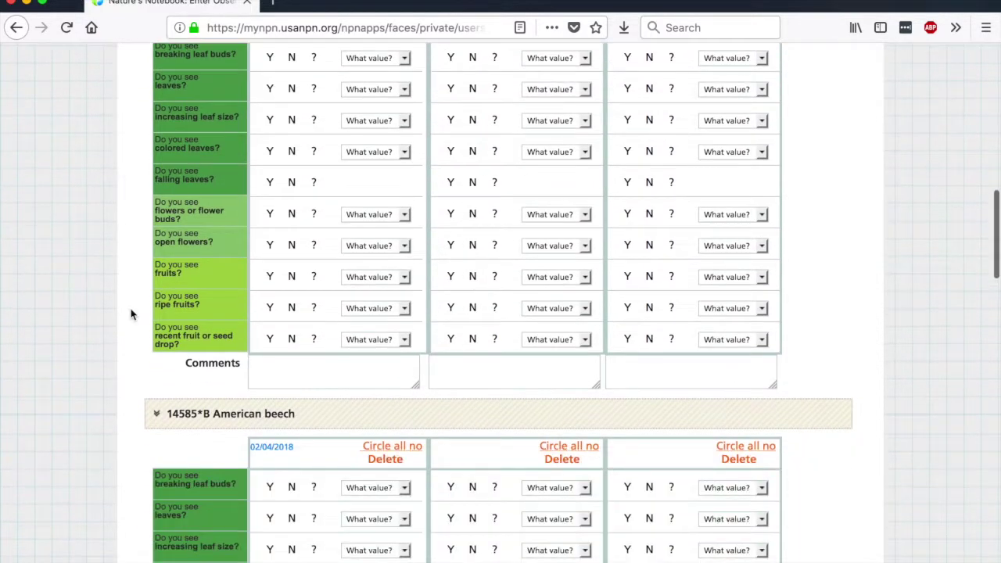
scroll(131, 314, down, 15)
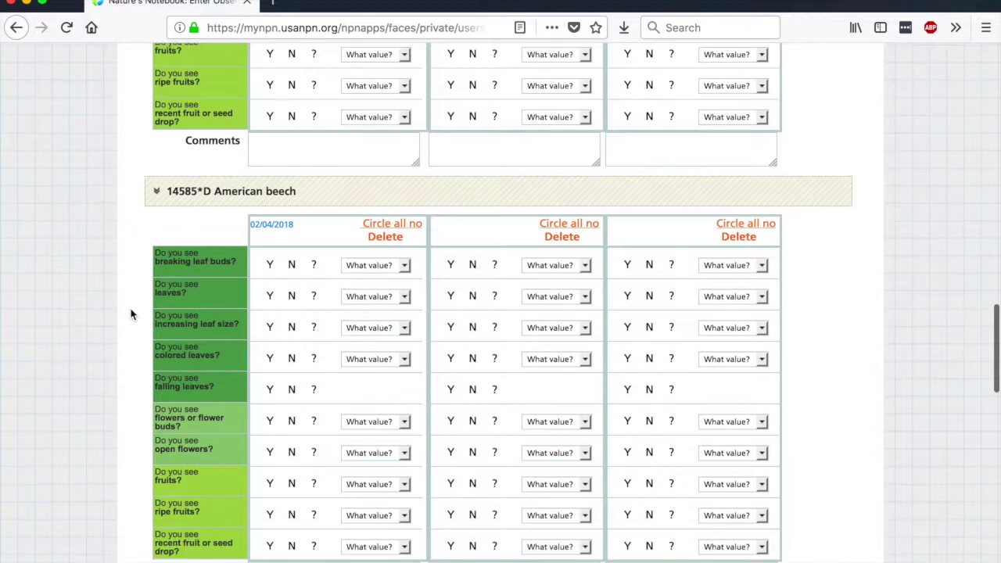
scroll(131, 315, up, 20)
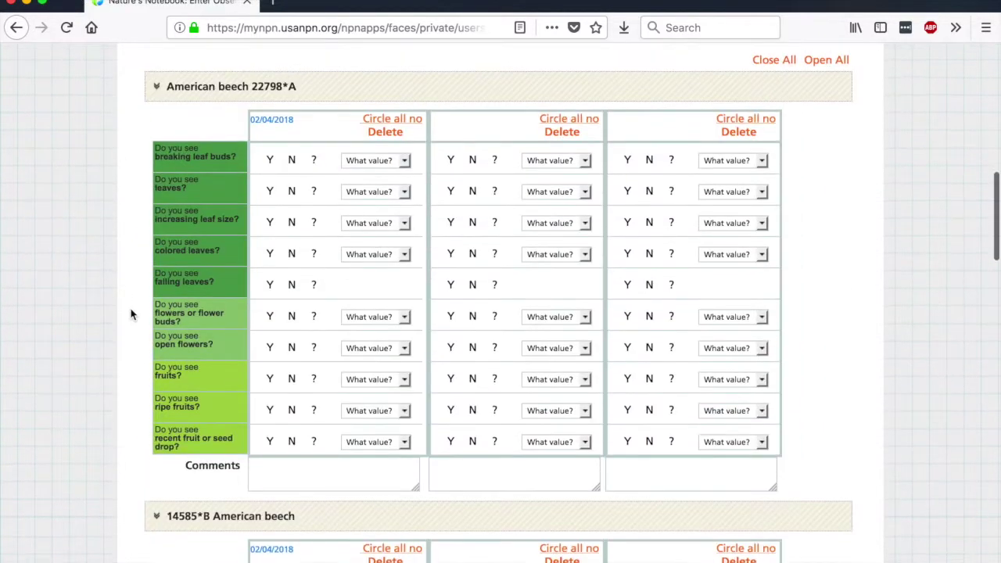
scroll(132, 315, up, 2)
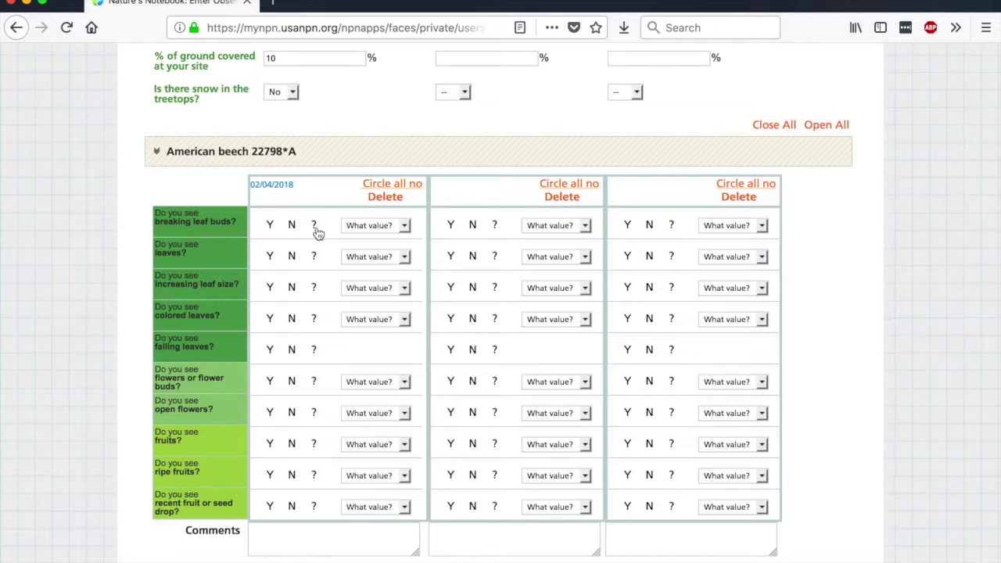
click(407, 226)
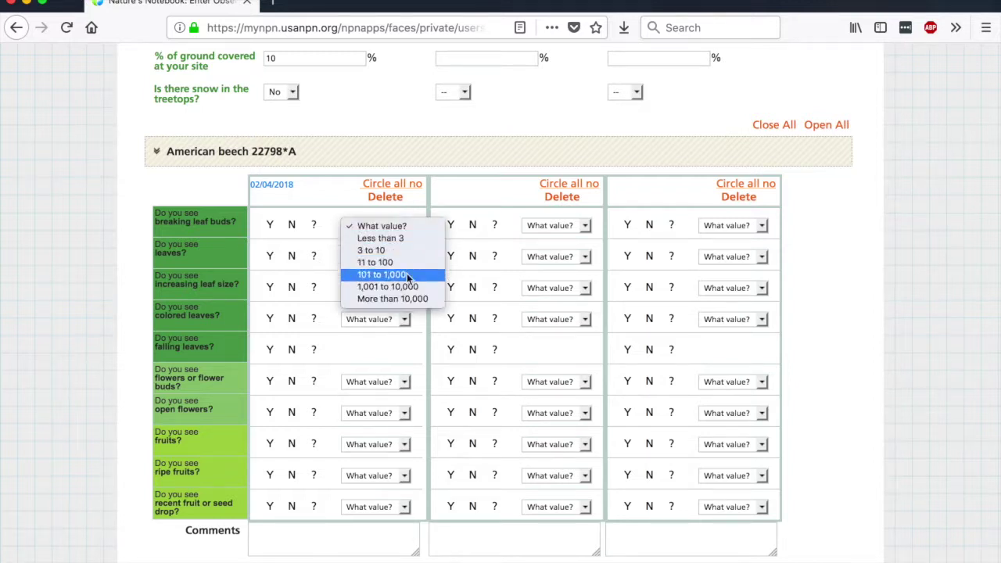
click(414, 226)
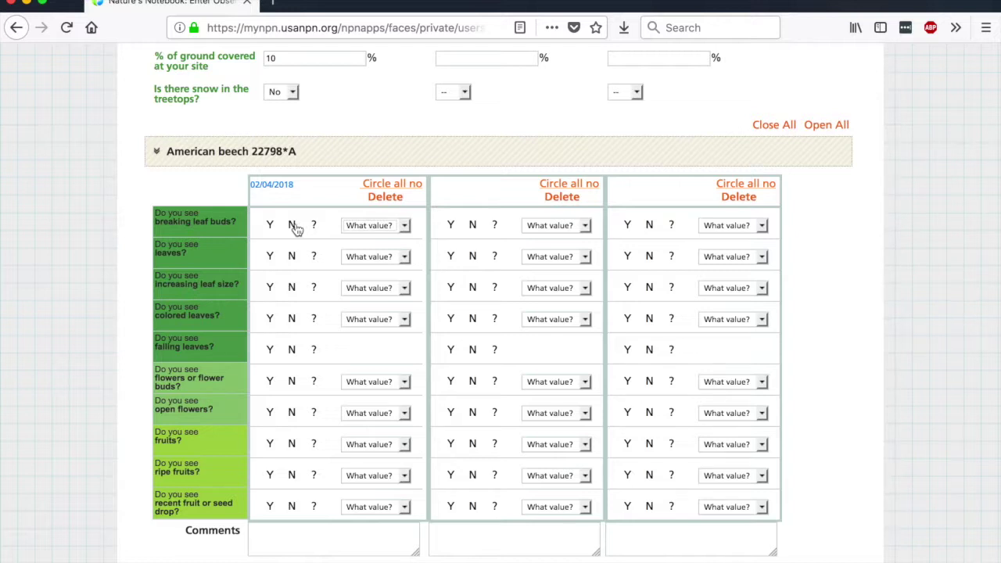
- Mark N for breaking leaf buds, leaves, increasing leaf size, colored leaves and falling leaves
click(294, 227)
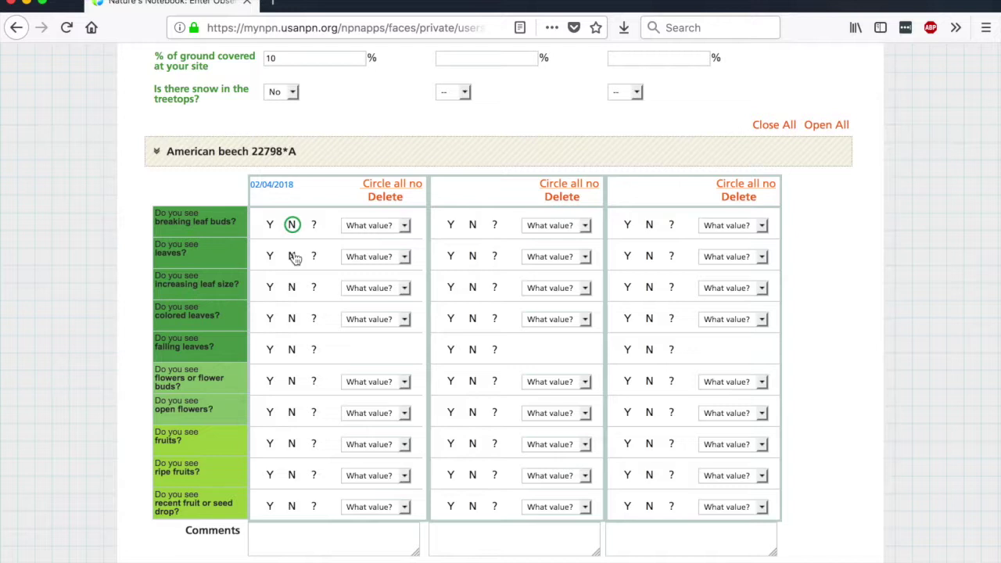
click(292, 256)
click(294, 289)
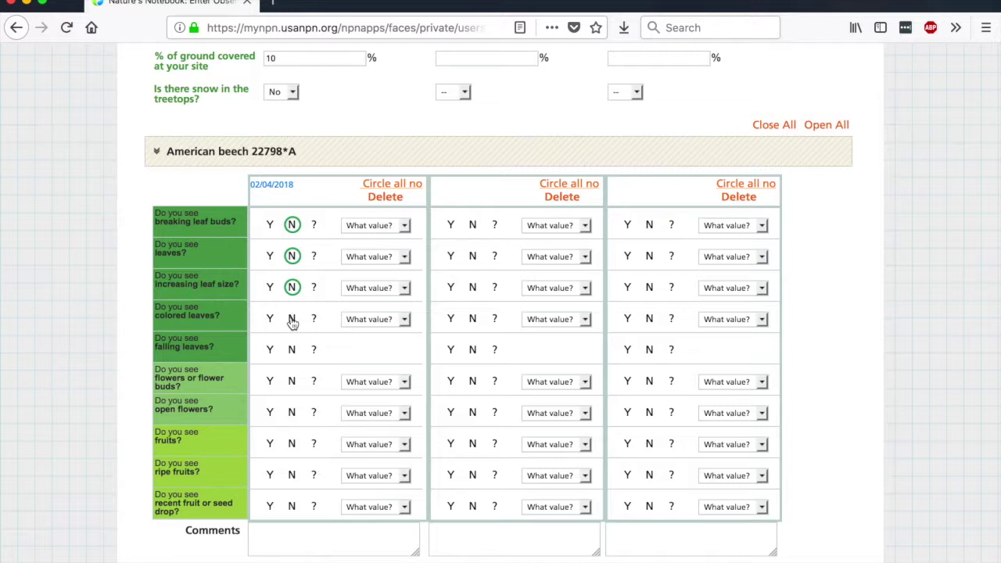
click(291, 321)
click(292, 350)
- Mark flower buds, open flowers and seed drop N, and fruits and ripe fruits ?
scroll(320, 402, down, 2)
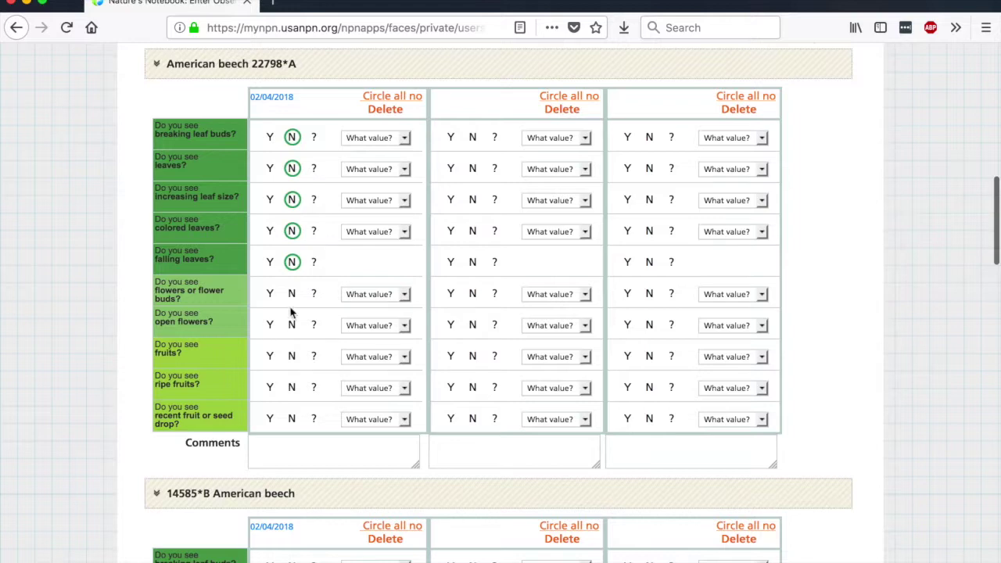
click(291, 293)
click(291, 325)
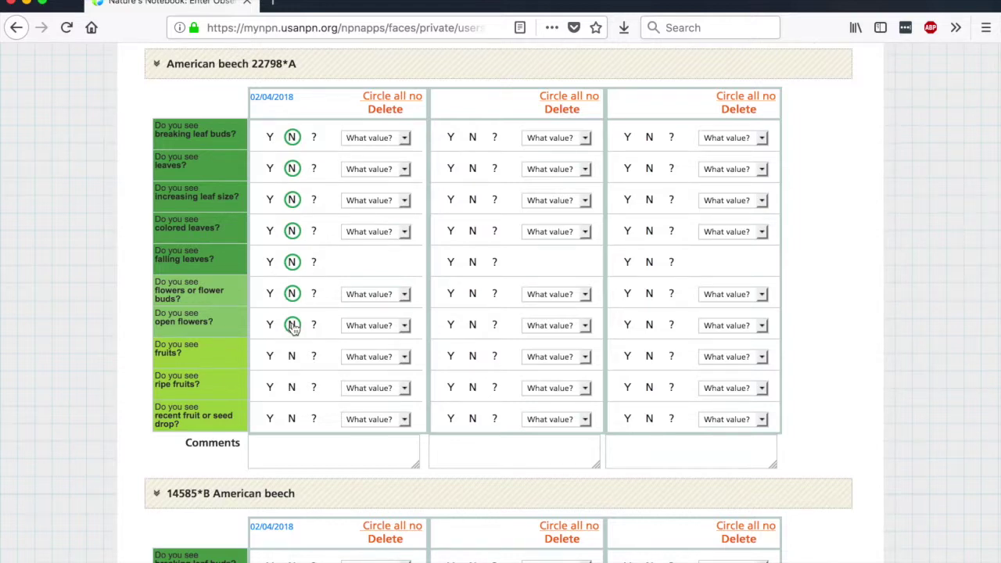
click(313, 356)
click(315, 391)
click(292, 421)
click(307, 447)
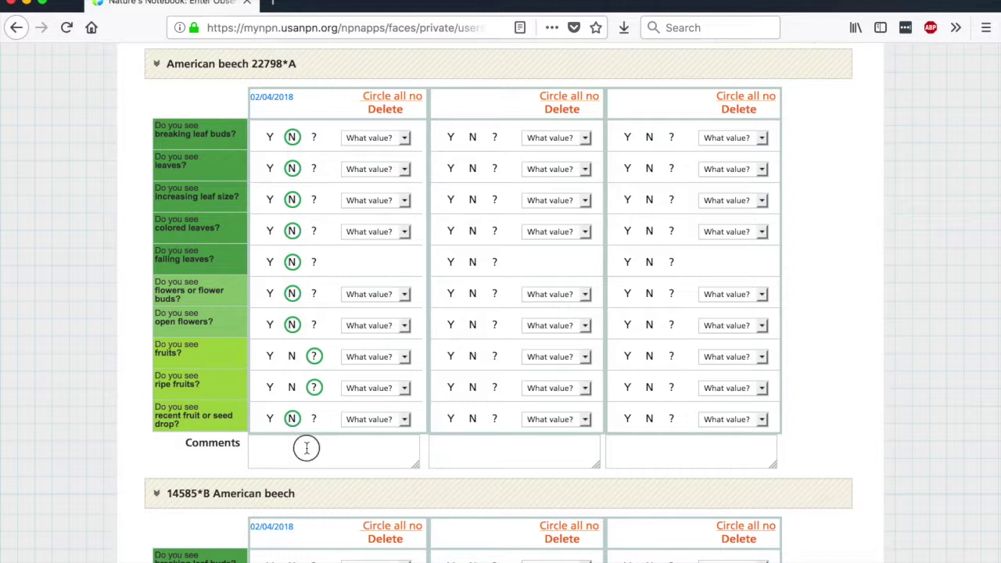
- Submit the completed Beech Route observations for American beech 22798*A
scroll(307, 447, down, 2)
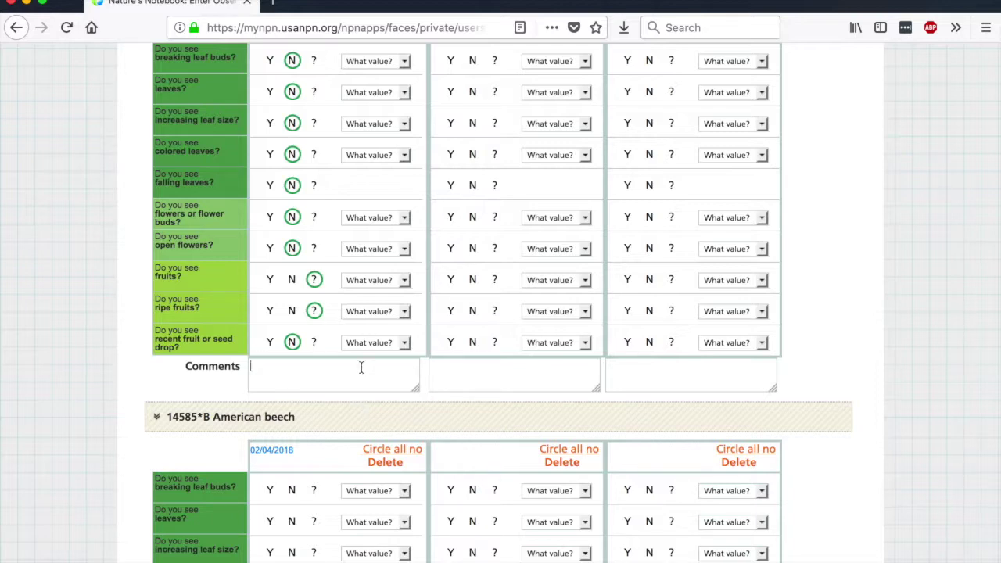
scroll(361, 367, down, 15)
scroll(361, 372, down, 20)
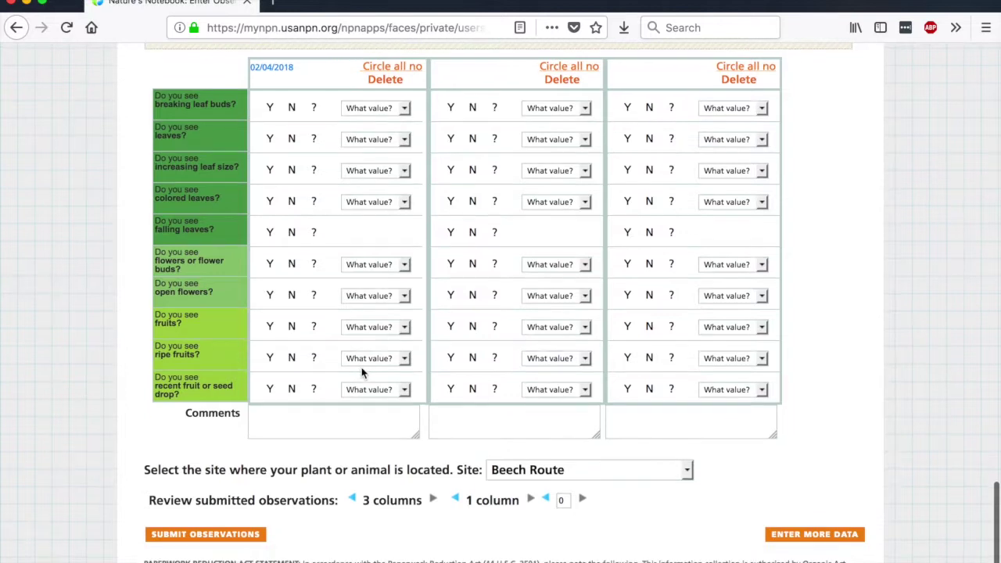
scroll(361, 372, down, 3)
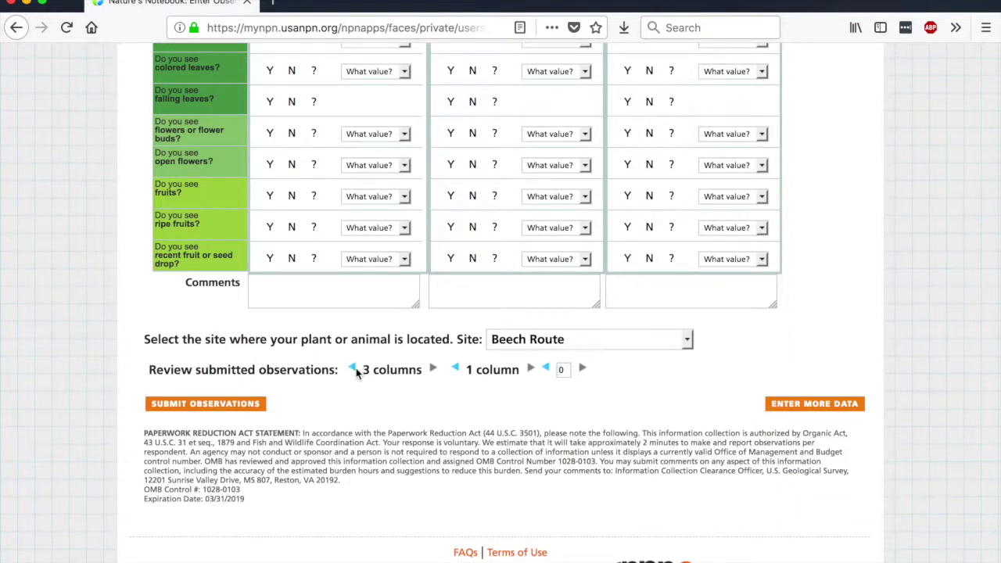
click(247, 413)
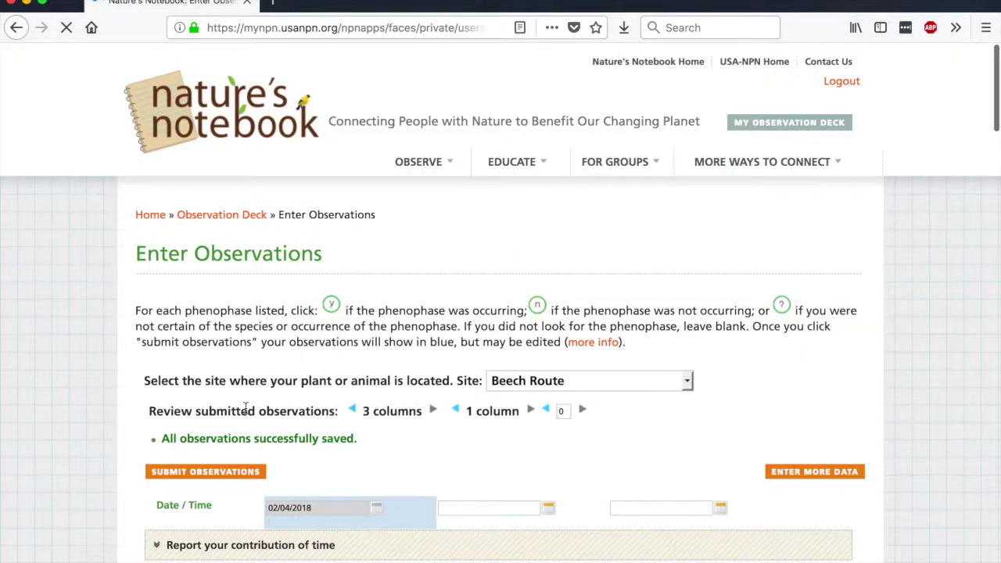
- Scroll through the saved 02/04/2018 grid for beech 22798*A to verify N answers and ? for fruits
scroll(418, 452, down, 2)
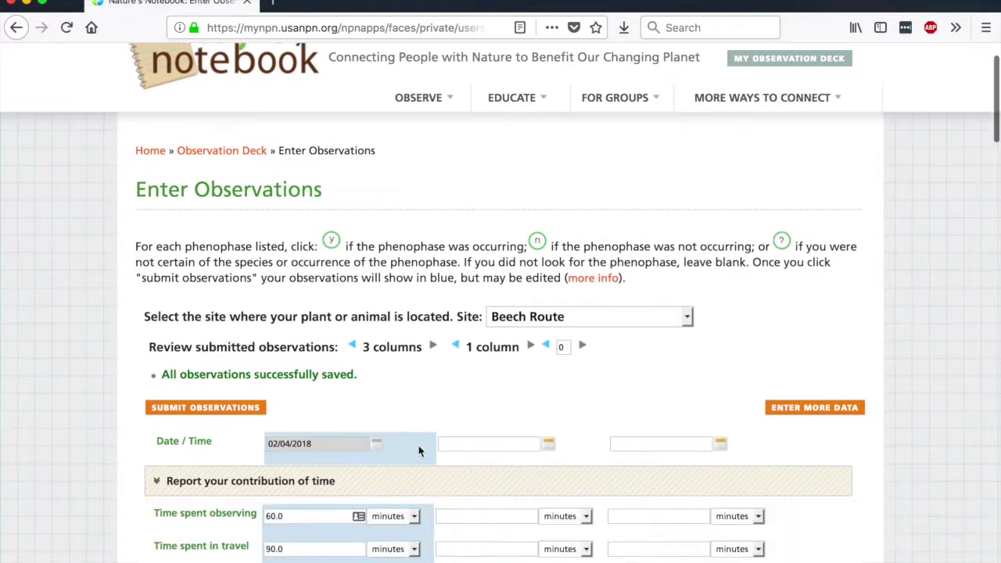
scroll(418, 451, down, 10)
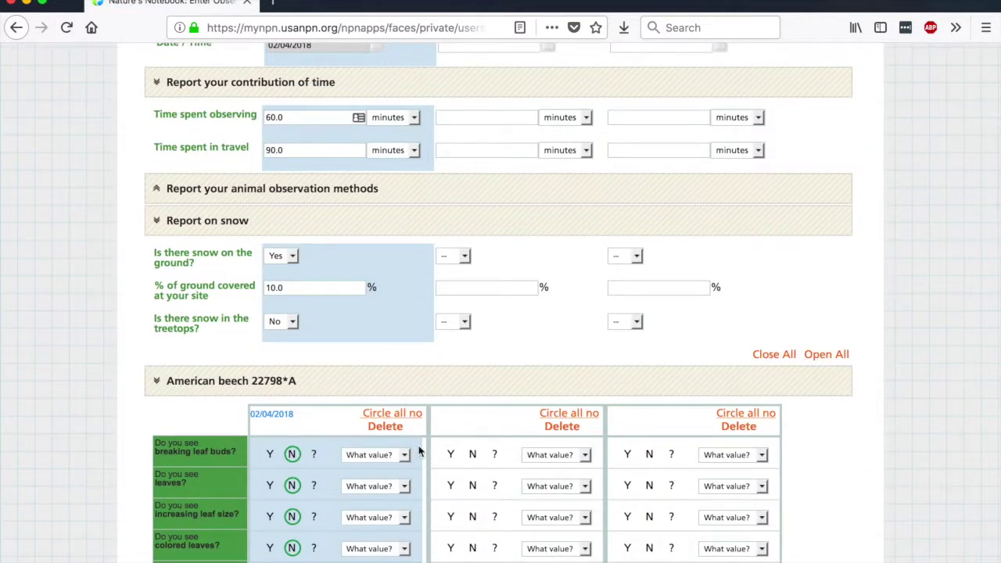
scroll(418, 451, down, 7)
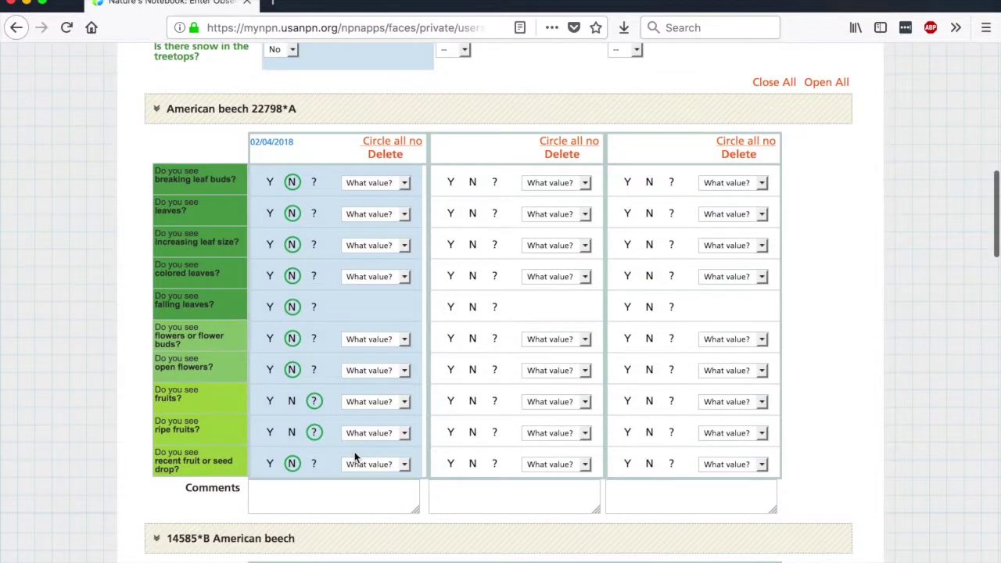
scroll(330, 407, down, 4)
scroll(330, 407, up, 7)
scroll(330, 406, up, 5)
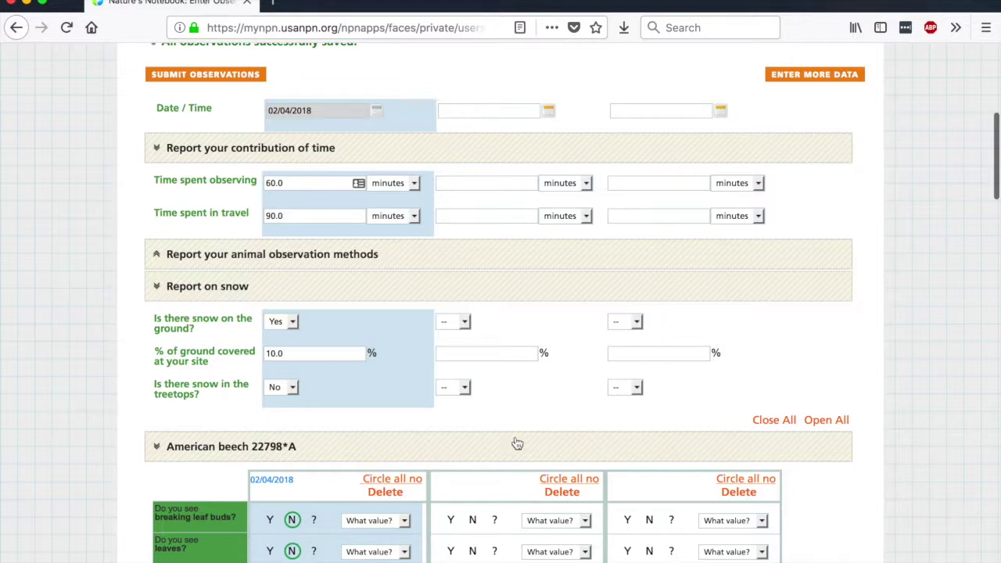
scroll(500, 447, down, 6)
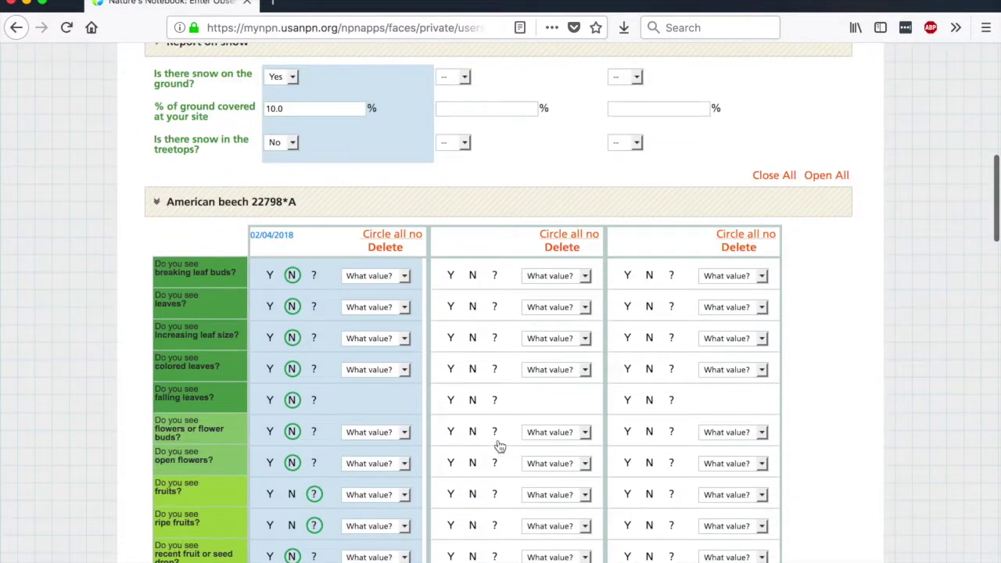
scroll(514, 207, up, 6)
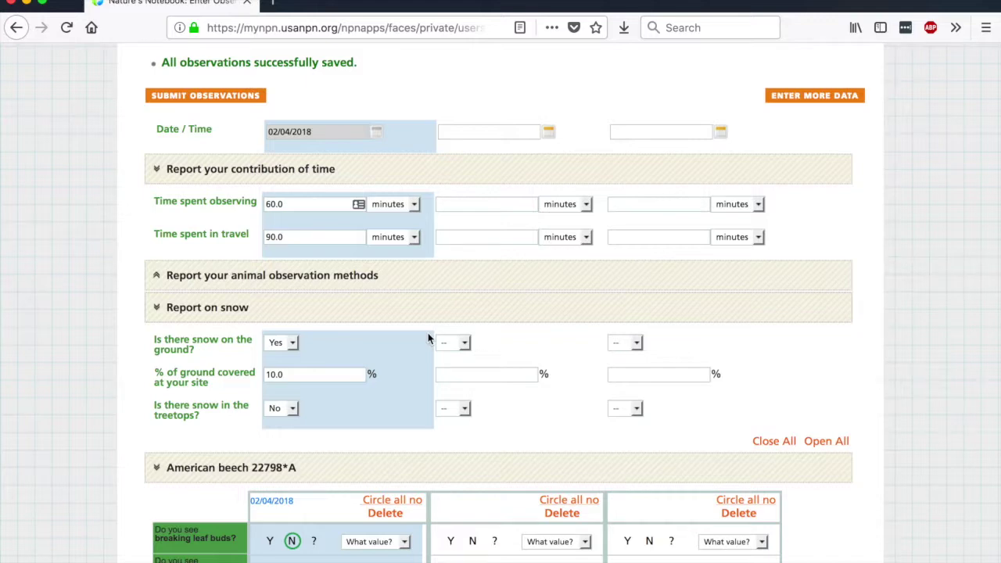
scroll(429, 338, down, 5)
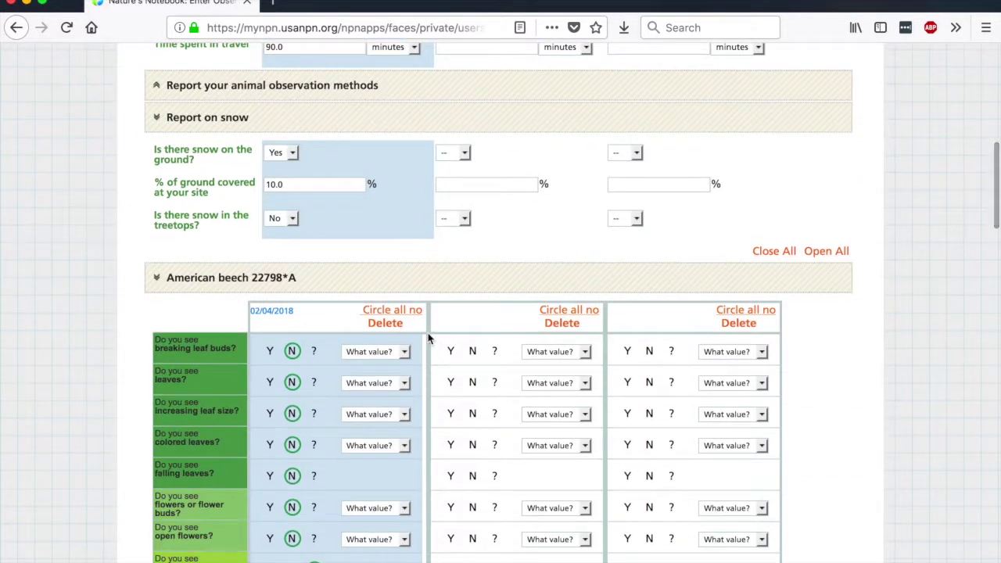
scroll(428, 338, down, 5)
scroll(429, 337, down, 2)
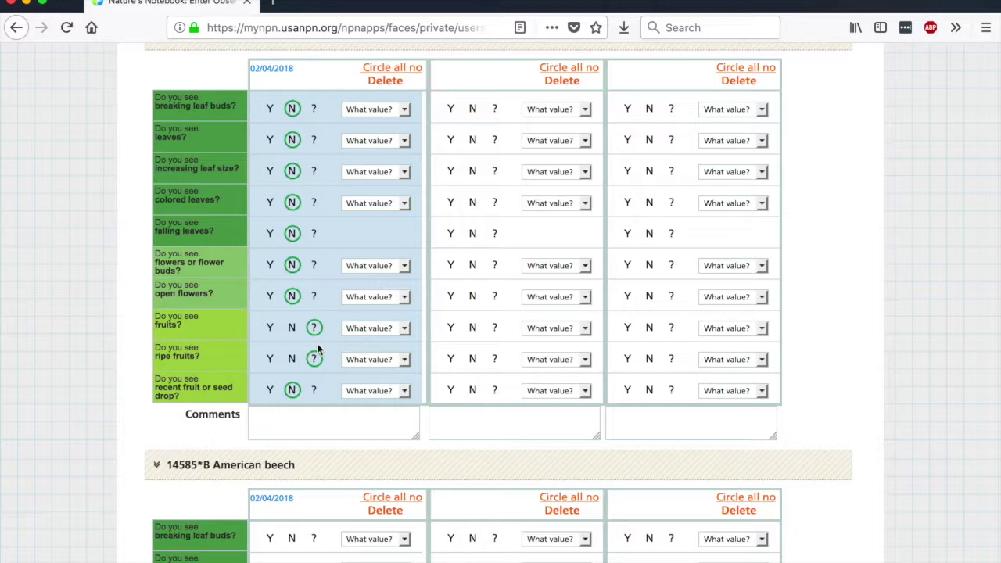
- Change the fruits and ripe fruits answers for American beech 22798*A to N
click(292, 330)
click(291, 359)
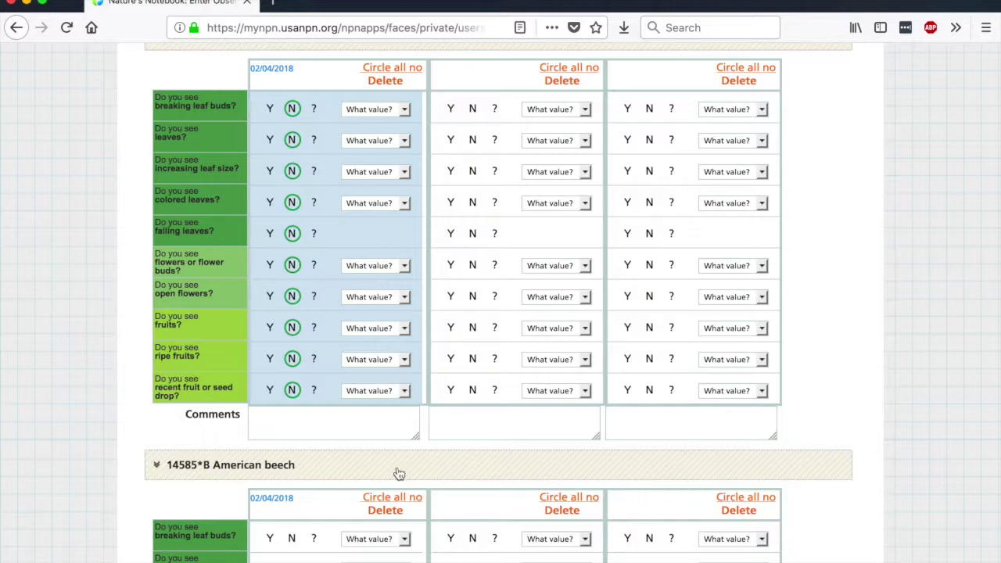
scroll(399, 474, down, 15)
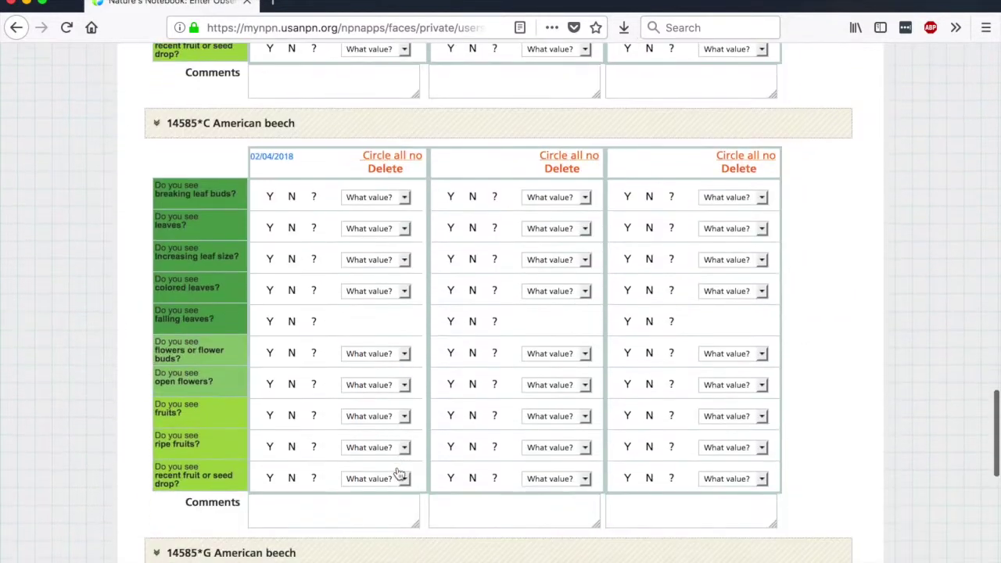
scroll(398, 473, down, 5)
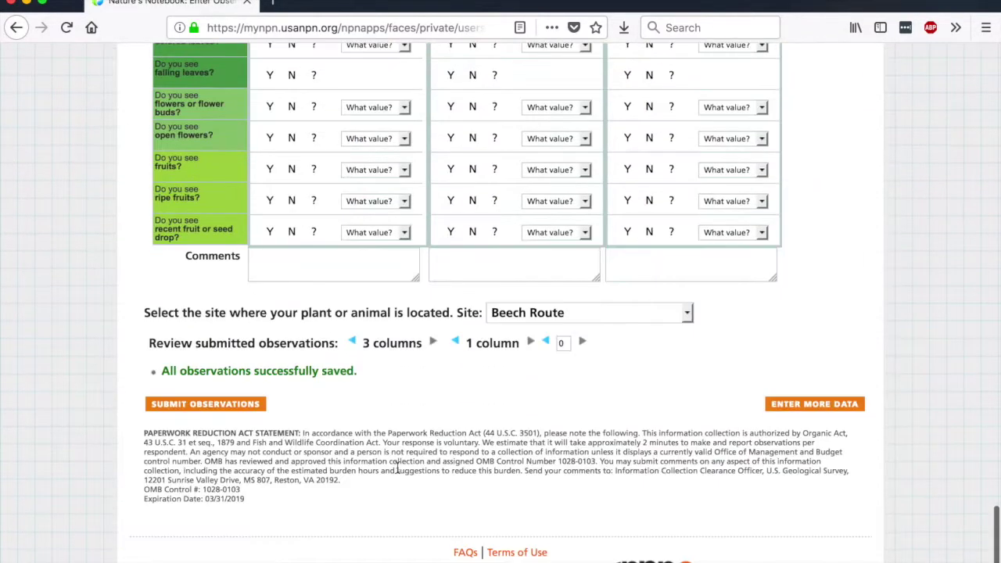
- Resubmit the edited 02/04/2018 observations, now all No, and review the result
click(243, 406)
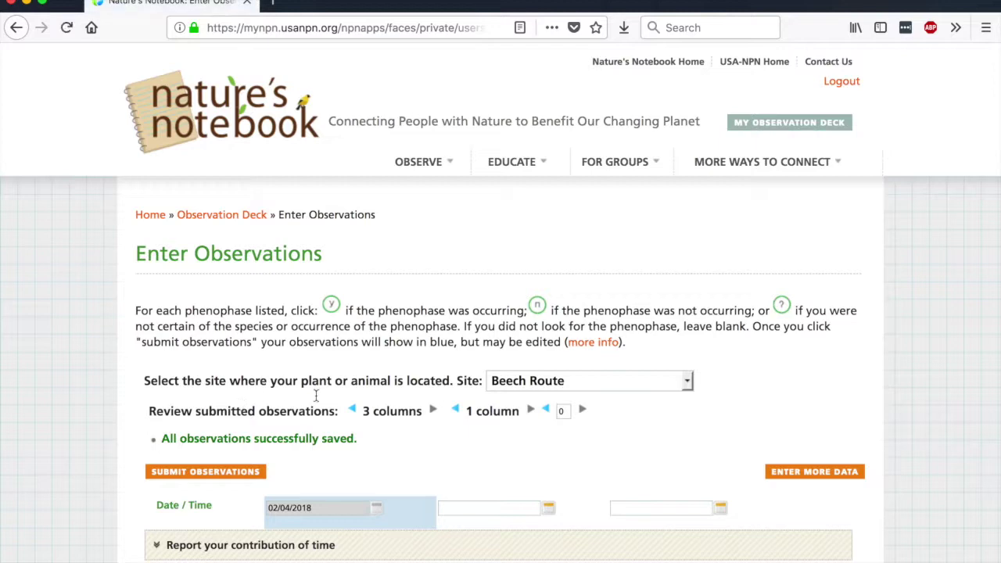
scroll(374, 452, down, 5)
scroll(373, 453, down, 11)
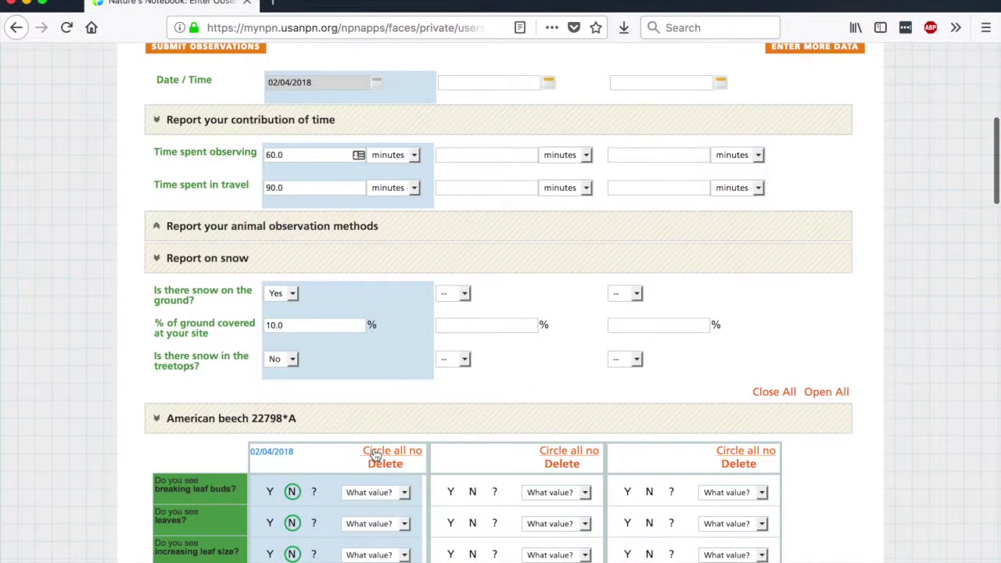
scroll(374, 454, down, 3)
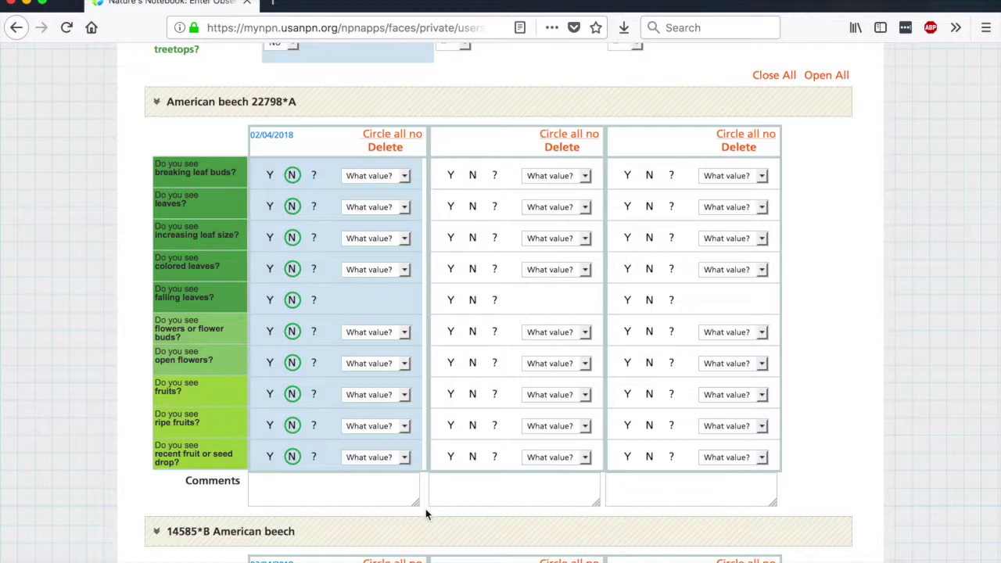
scroll(426, 514, down, 7)
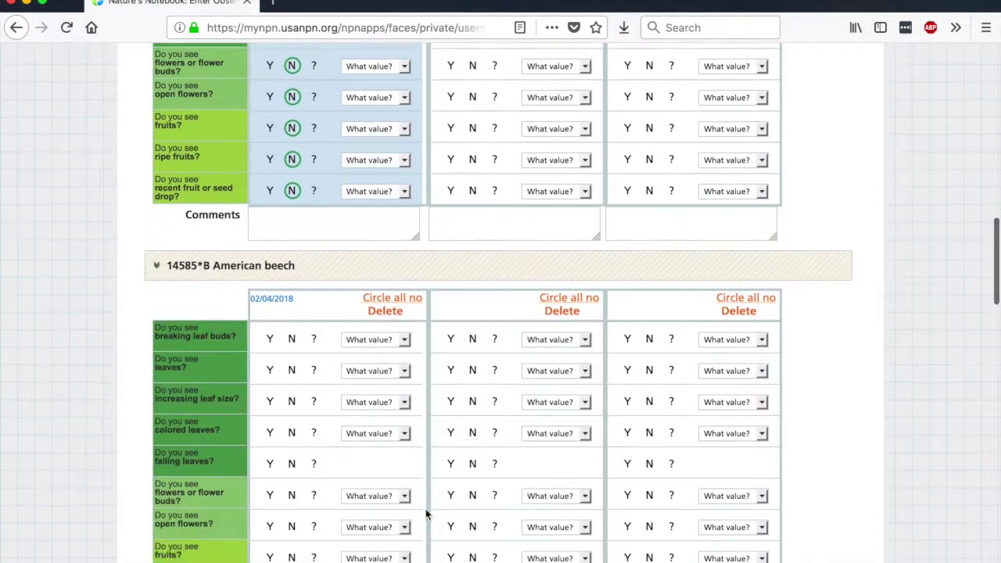
scroll(426, 513, down, 20)
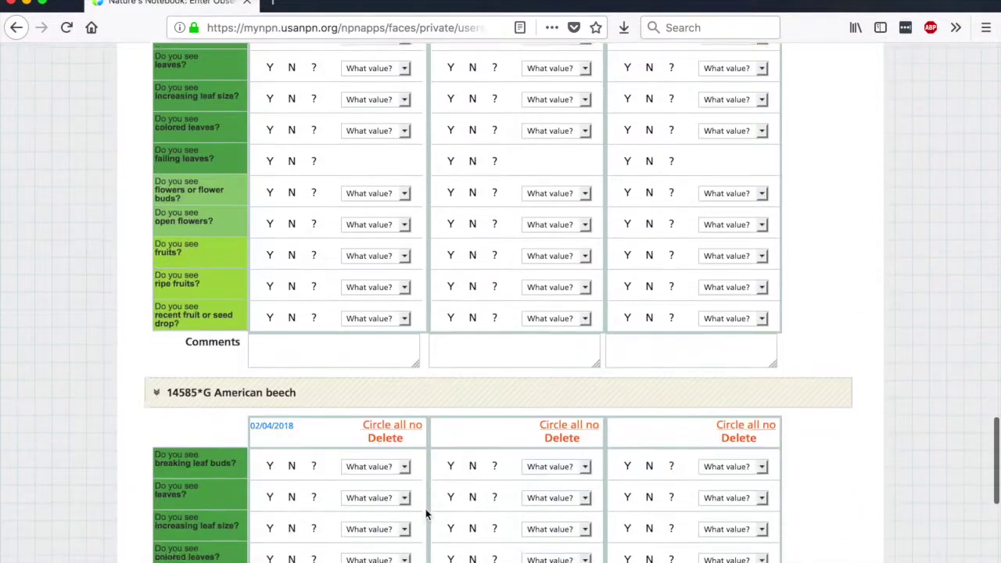
scroll(426, 514, down, 5)
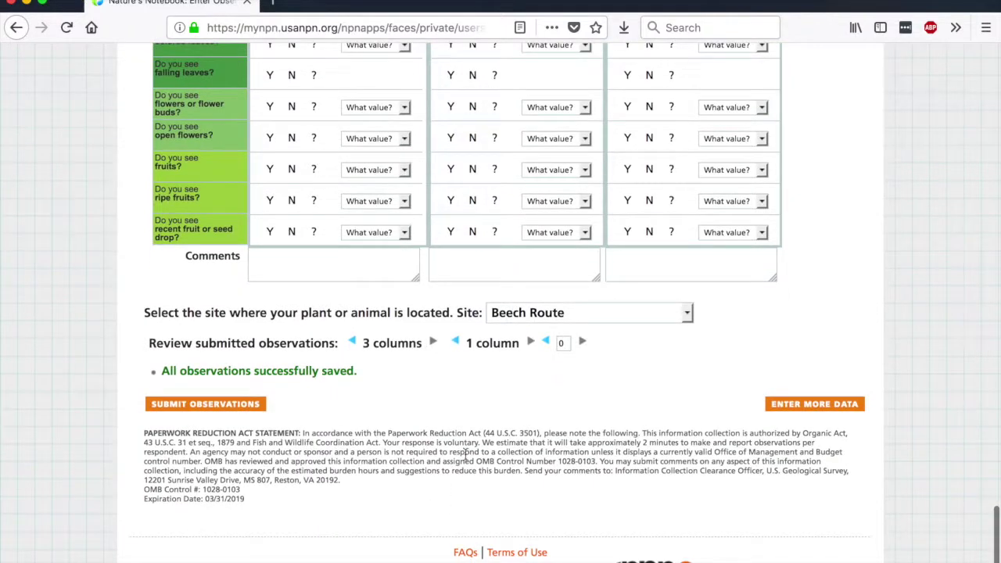